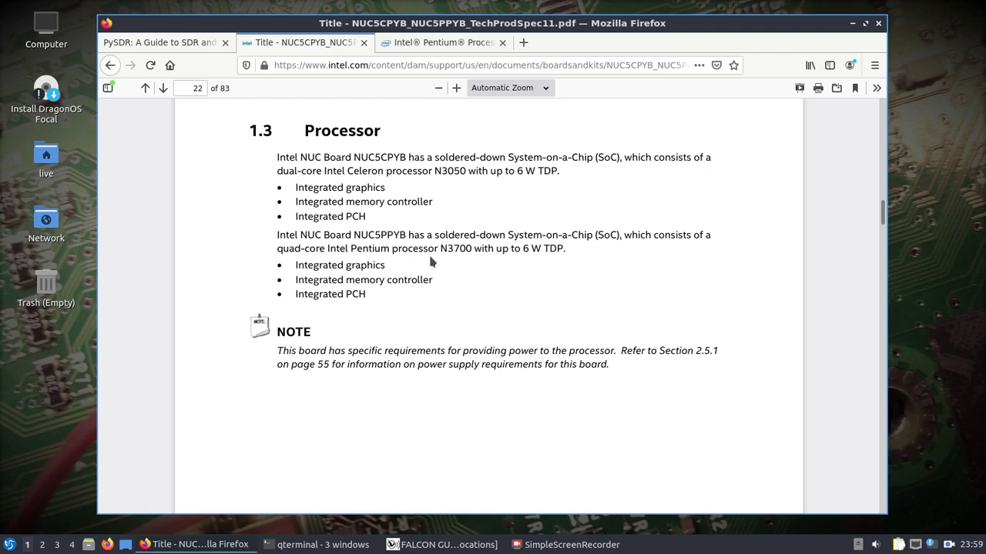
- View the Pentium N3700 spec page (2.40 GHz burst, 2 MB L2, 14 nm) and nudge the window
click(436, 42)
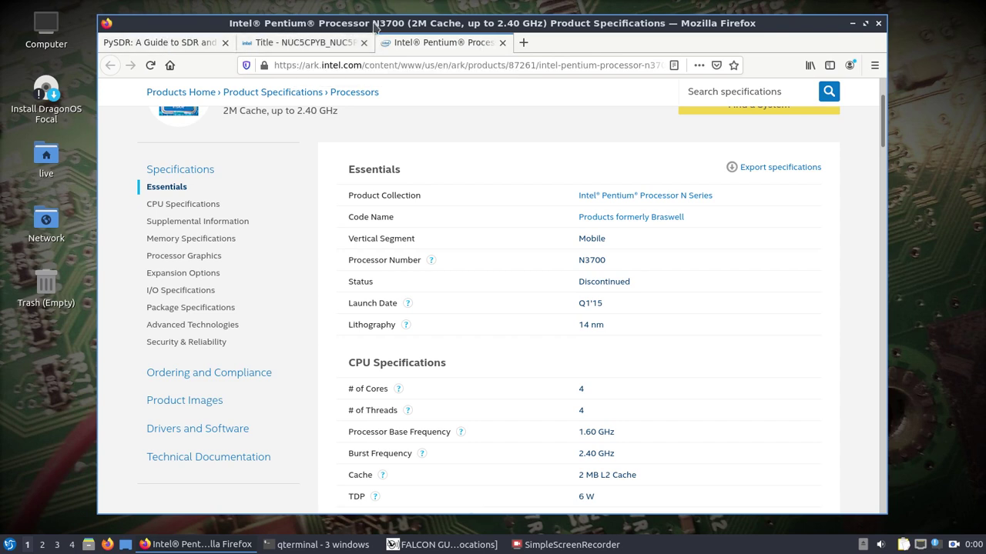
drag(375, 29, 386, 24)
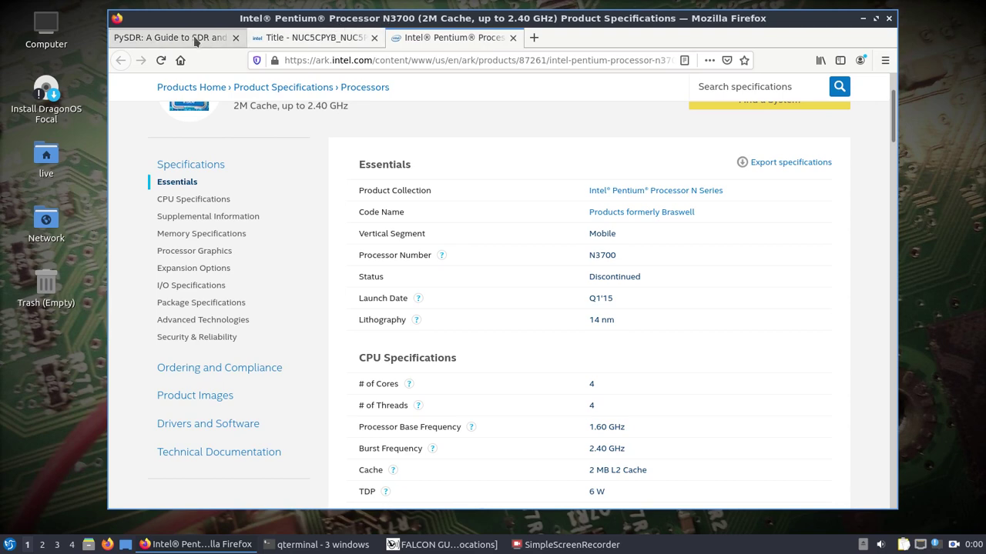
- Close the NUC PDF and Pentium N3700 tabs, then open and dismiss the application launcher
click(374, 37)
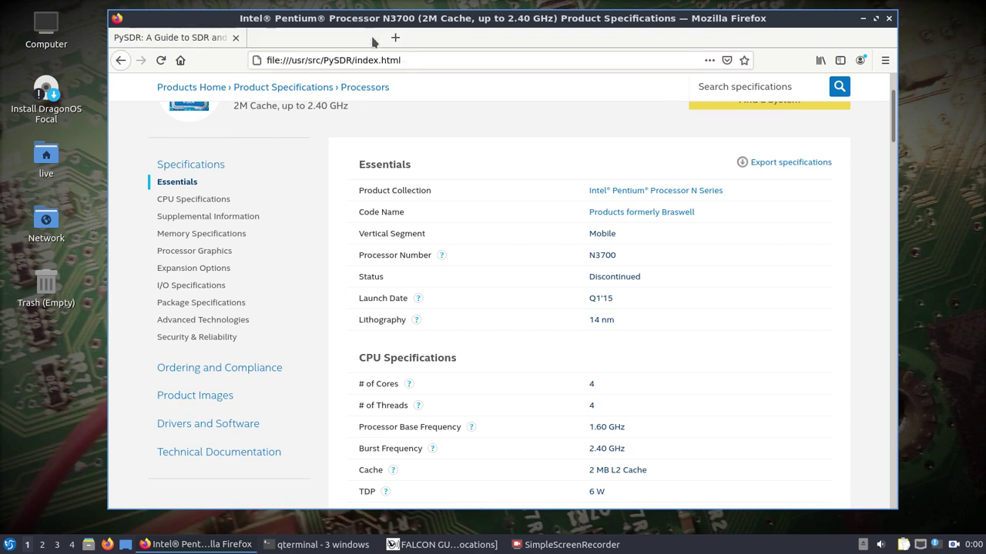
click(374, 37)
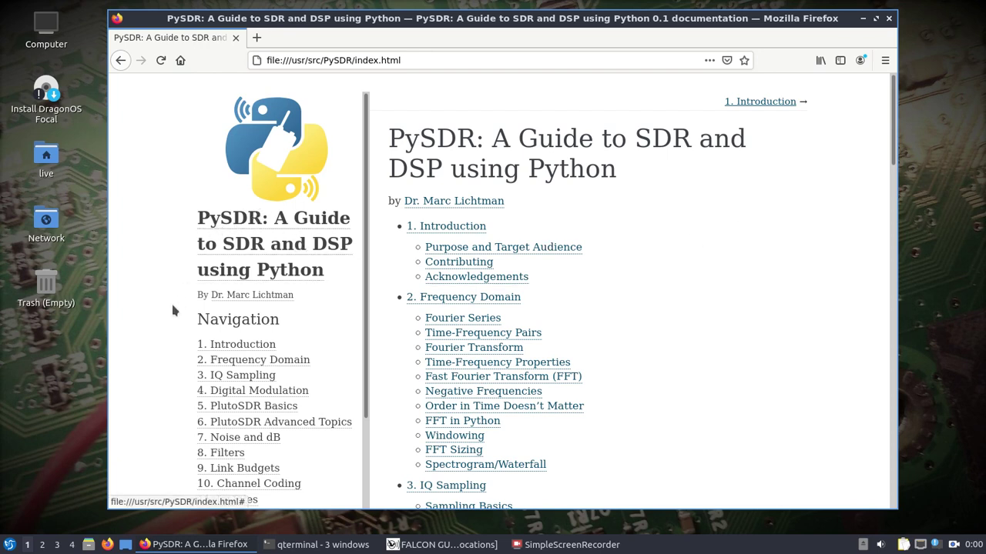
click(9, 544)
mouse_move(37, 385)
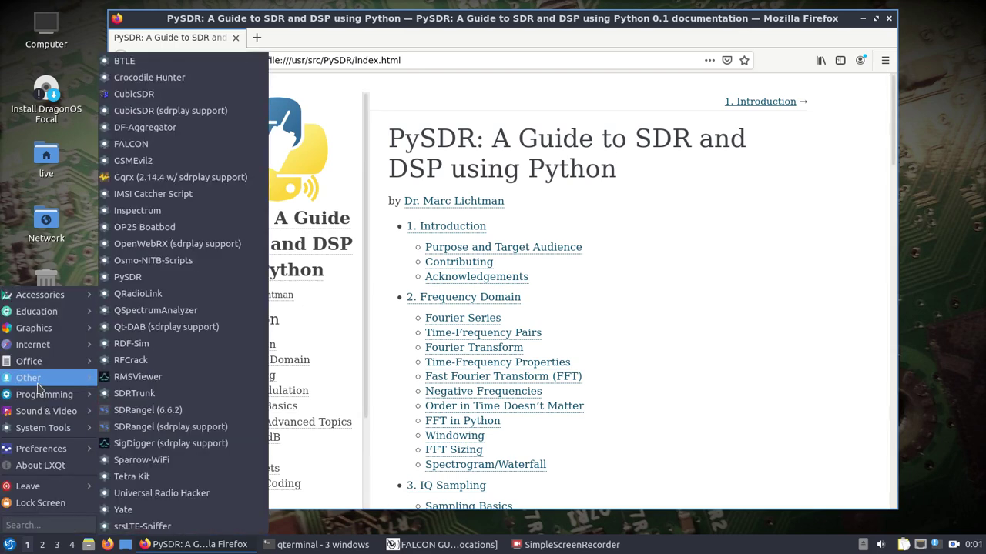
click(452, 12)
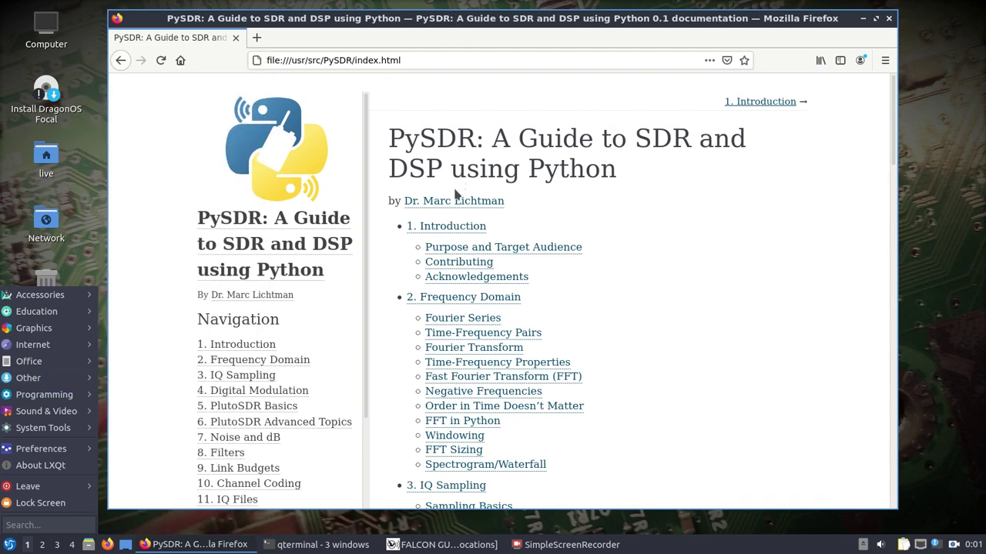
click(654, 322)
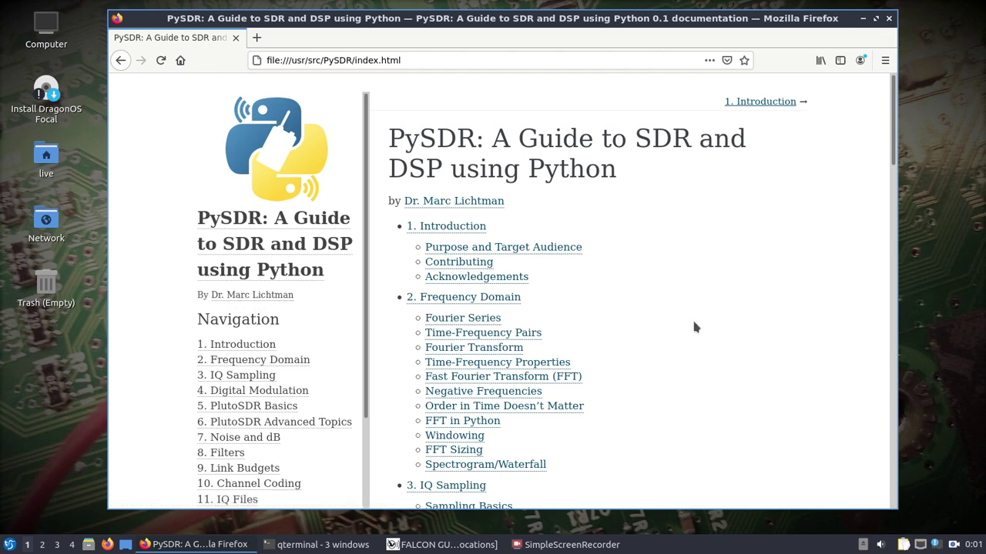
- In PySDR, go via Purpose and Target Audience to '3. IQ Sampling' and scroll to Nyquist Sampling
click(468, 251)
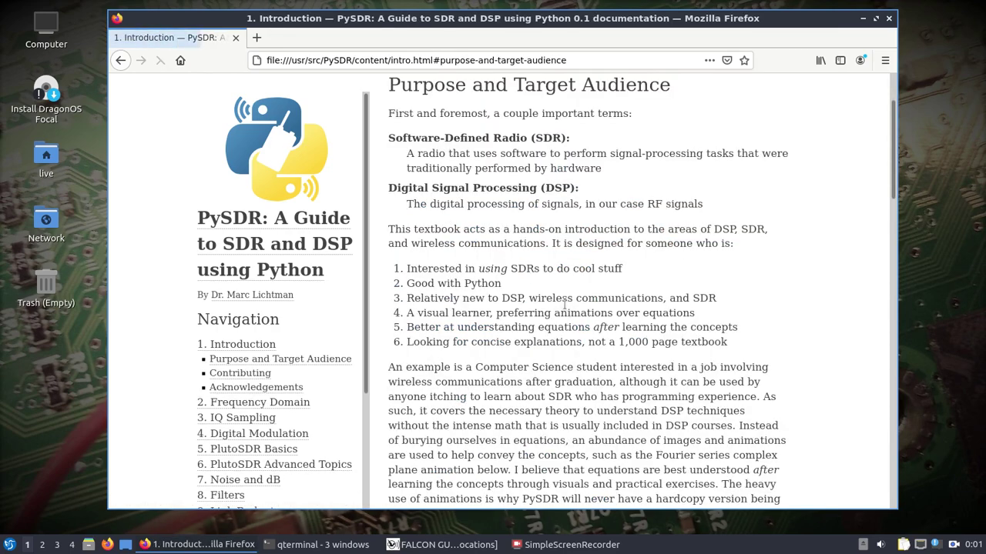
scroll(554, 304, down, 5)
scroll(546, 308, down, 10)
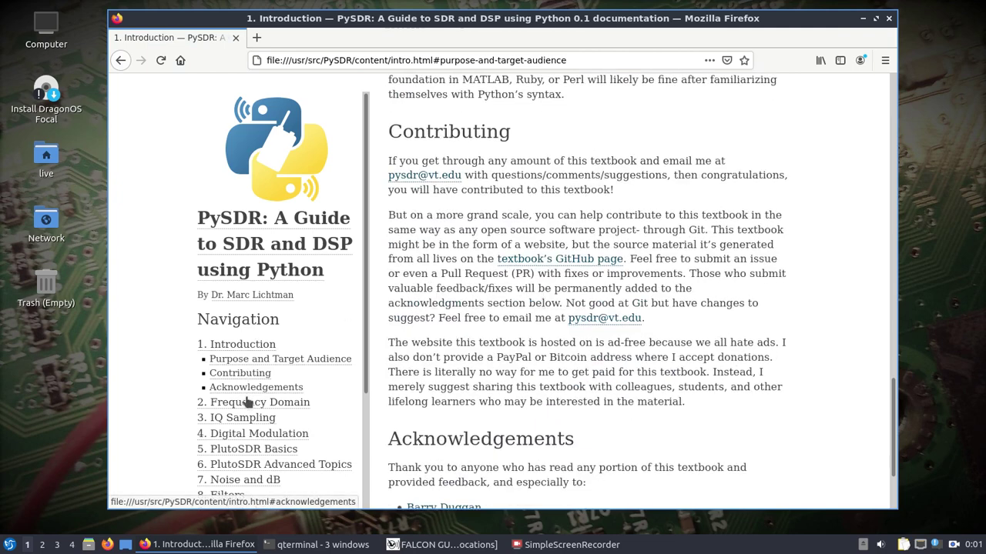
click(259, 422)
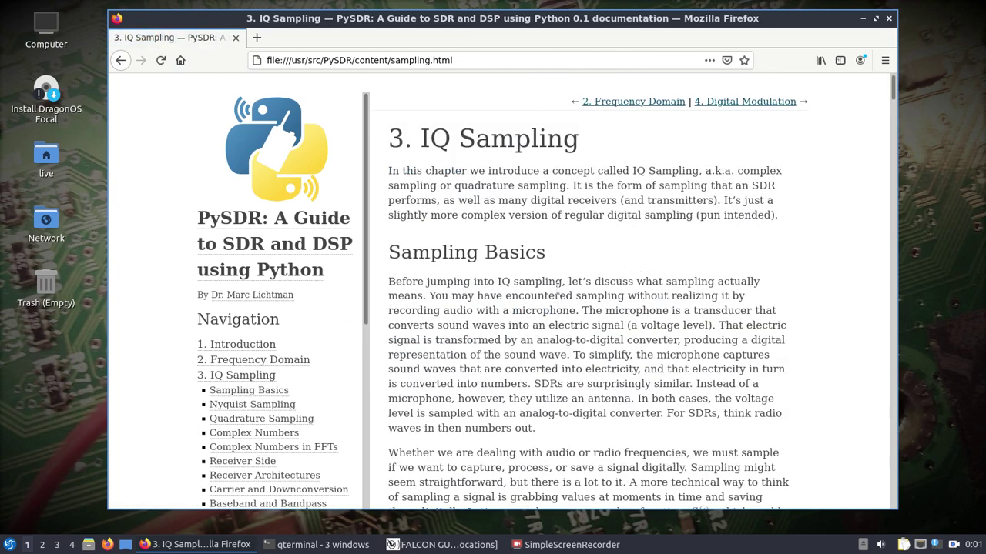
scroll(656, 255, down, 8)
scroll(655, 258, down, 7)
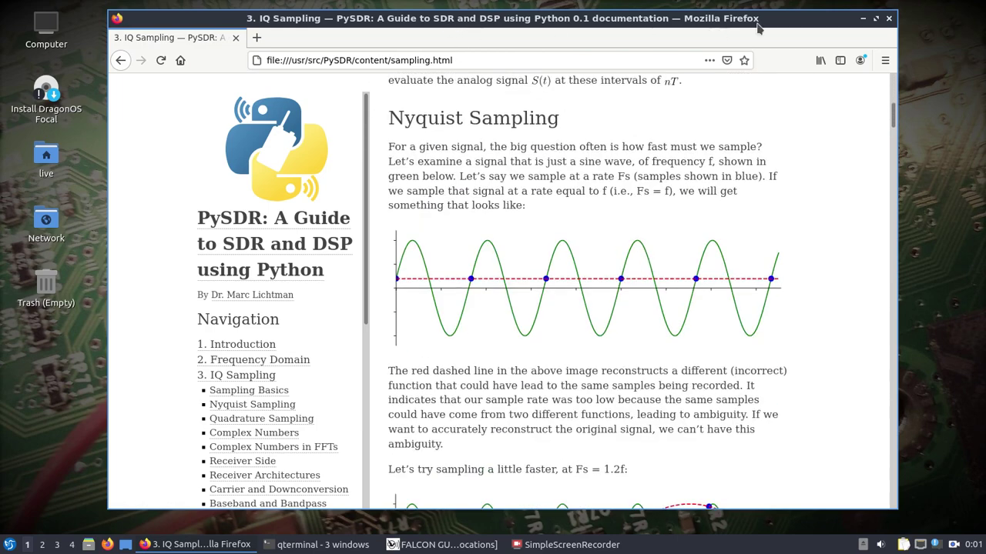
- Close the PySDR browser, cycle through the qterminal windows, and bring FALCON GUI to the front
click(889, 20)
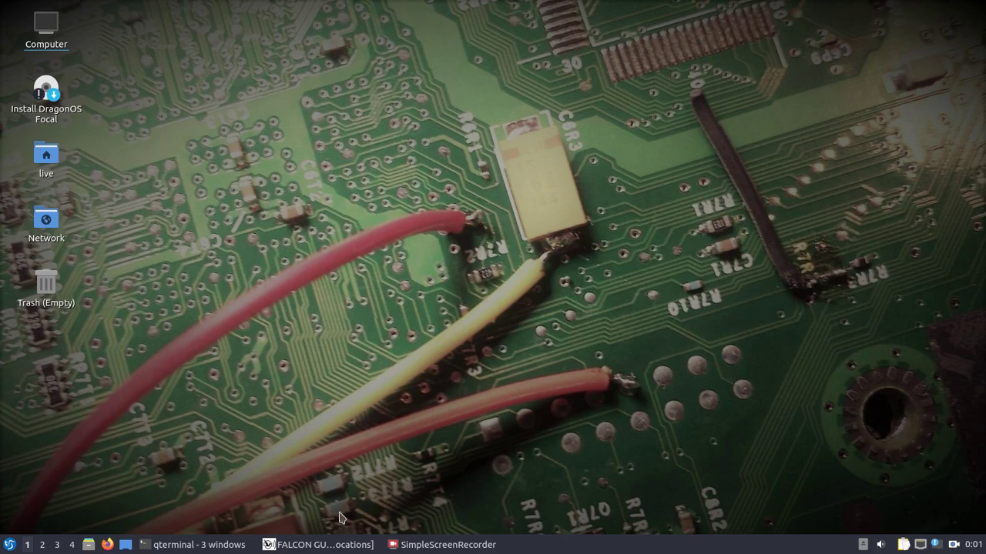
click(314, 544)
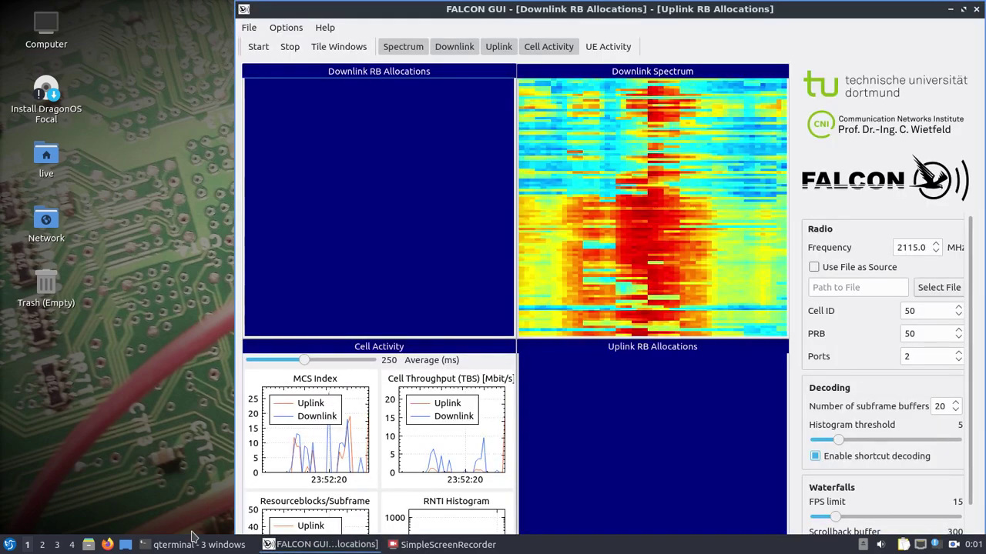
mouse_move(192, 544)
click(196, 523)
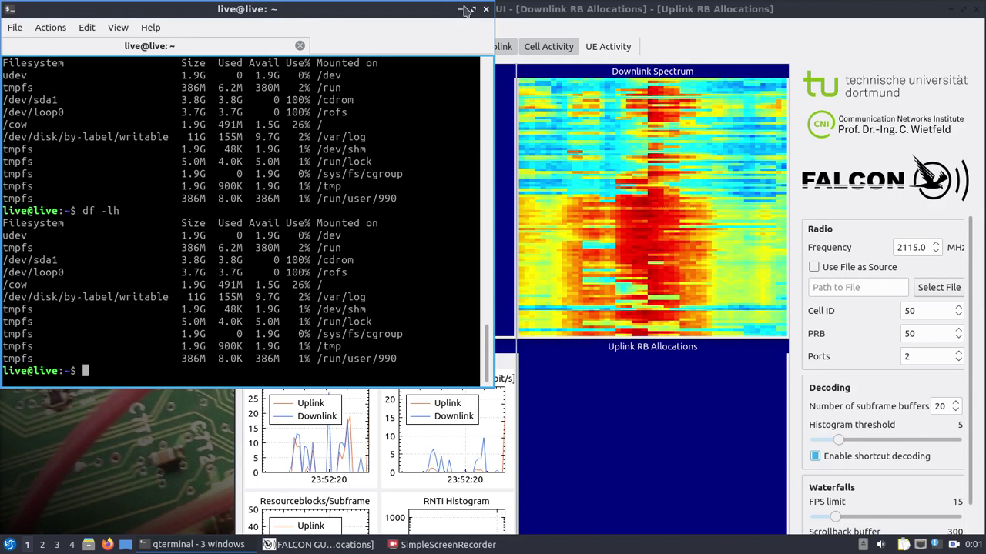
click(460, 9)
mouse_move(217, 547)
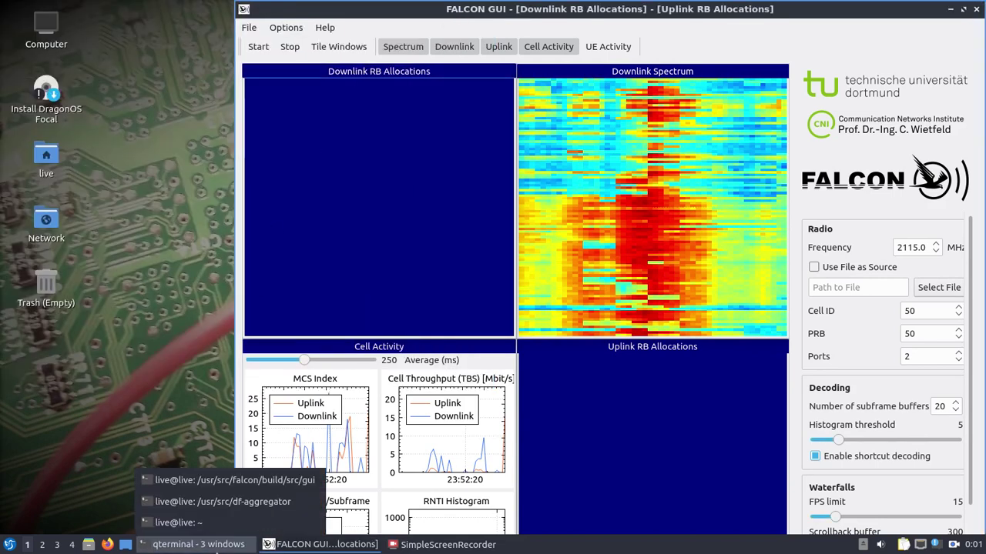
click(220, 488)
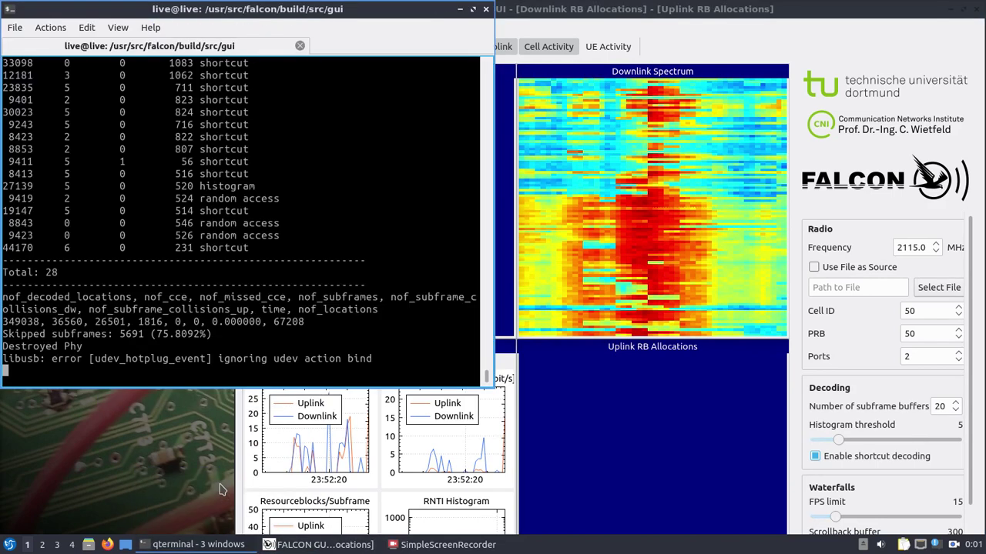
click(602, 10)
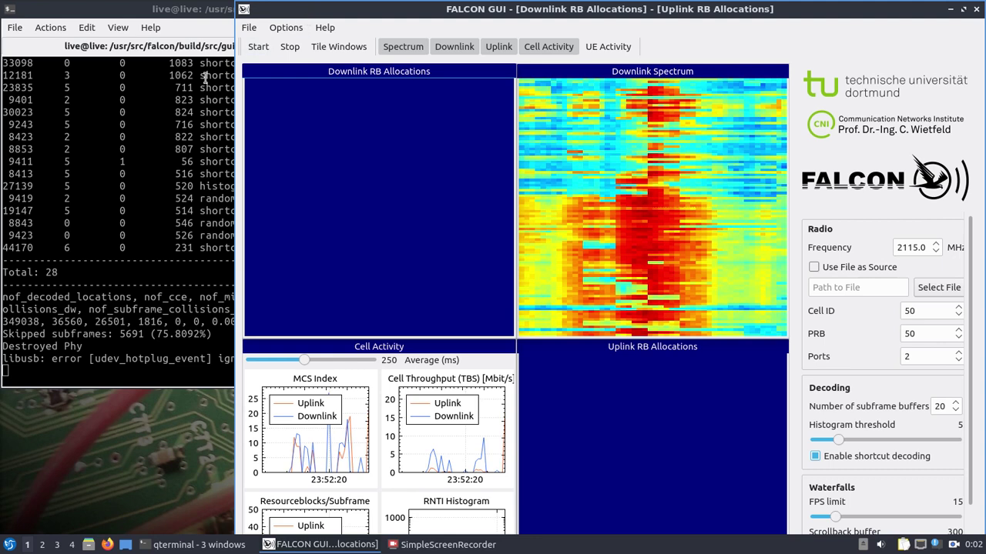
- Start FALCON decoding the 2115 MHz cell, then stop the receiver and start it again
click(261, 50)
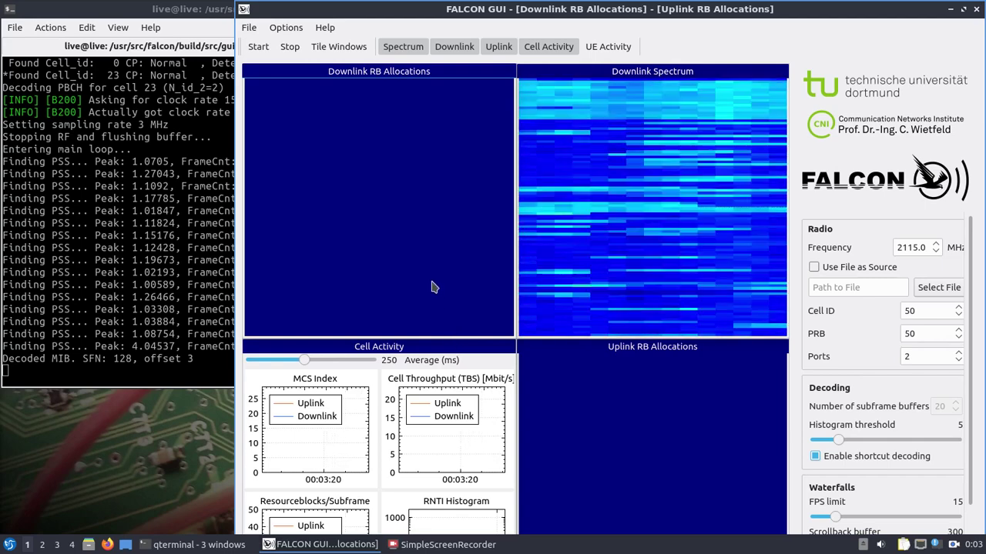
click(289, 47)
click(258, 47)
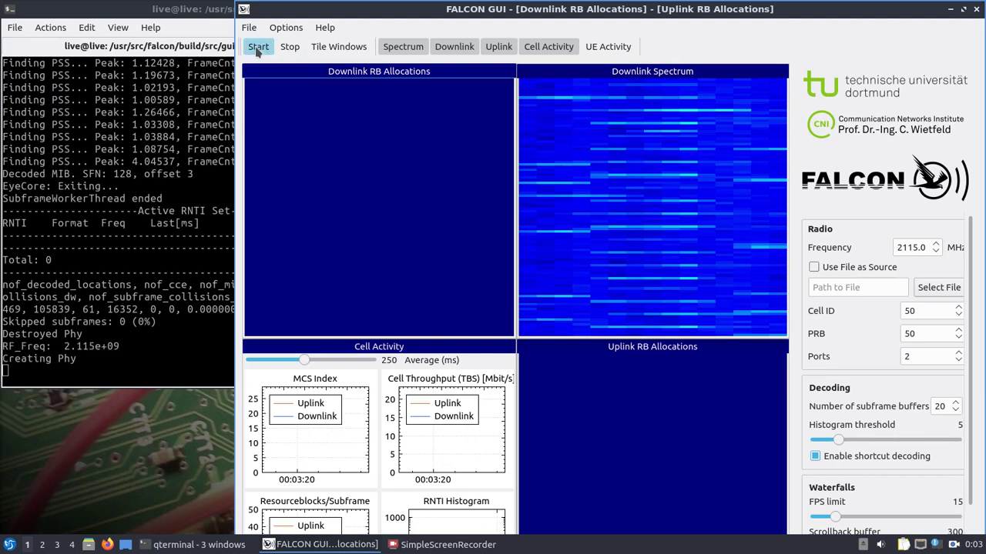
- Stop FALCON GUI with Ctrl+C and close its terminal, confirming Yes
key(alt+Tab)
key(ctrl+c)
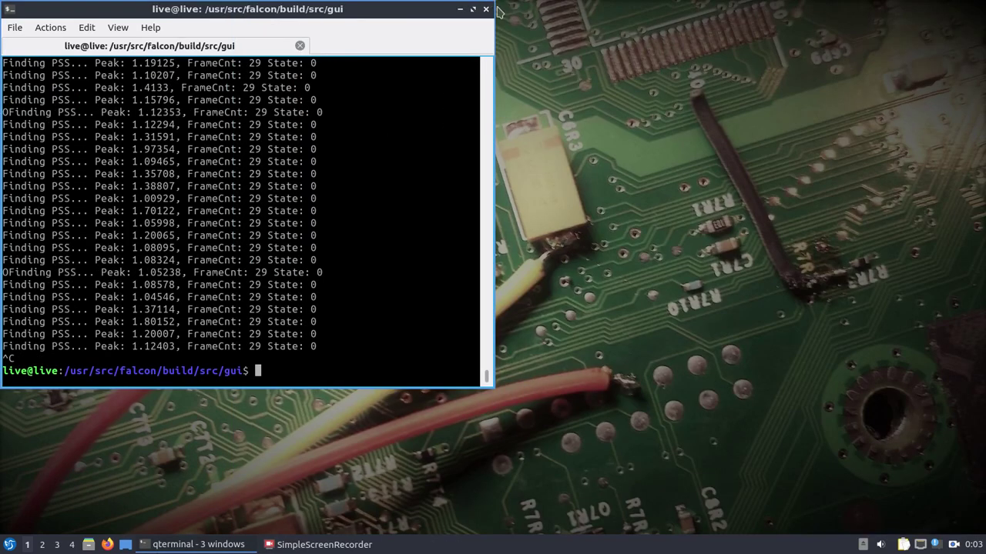
click(485, 9)
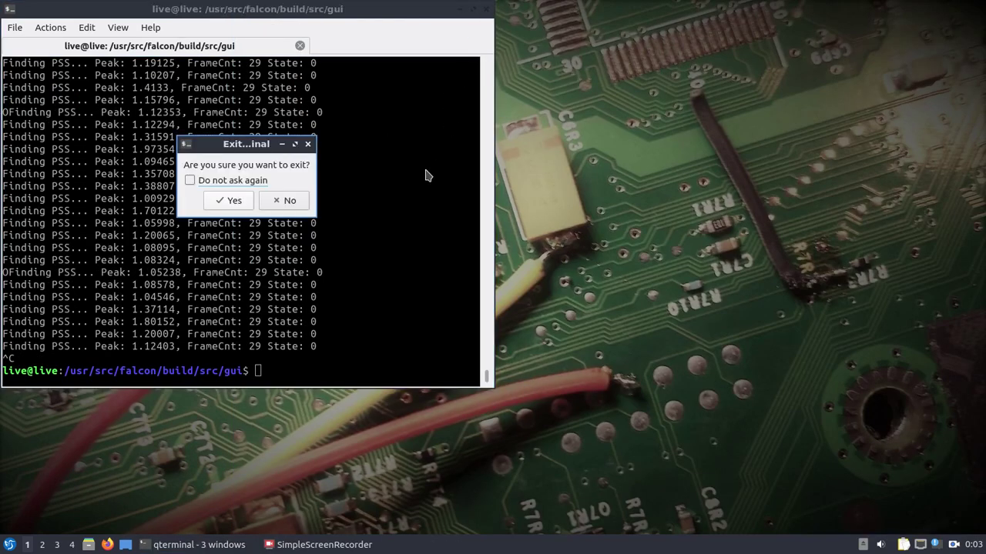
click(228, 205)
- Open the application launcher's Other submenu of SDR applications
mouse_move(219, 547)
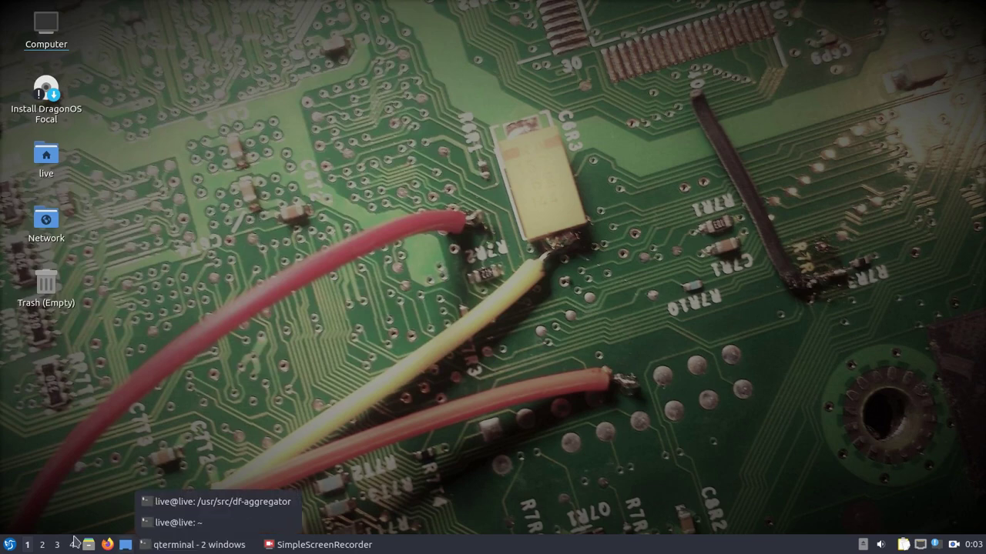
click(9, 544)
mouse_move(44, 394)
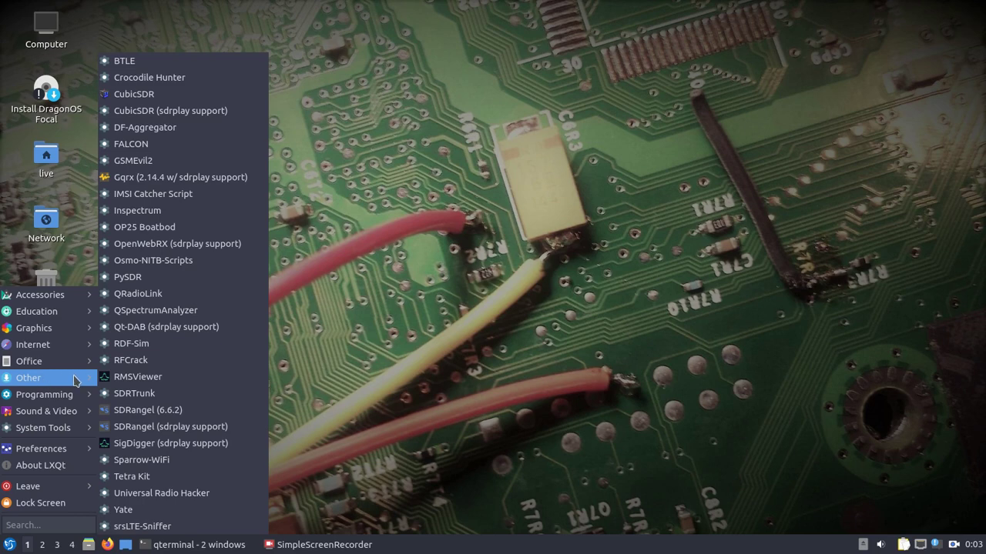
- Launch the DF-Aggregator terminal, center it, and list the df-aggregator folder with ls
click(145, 128)
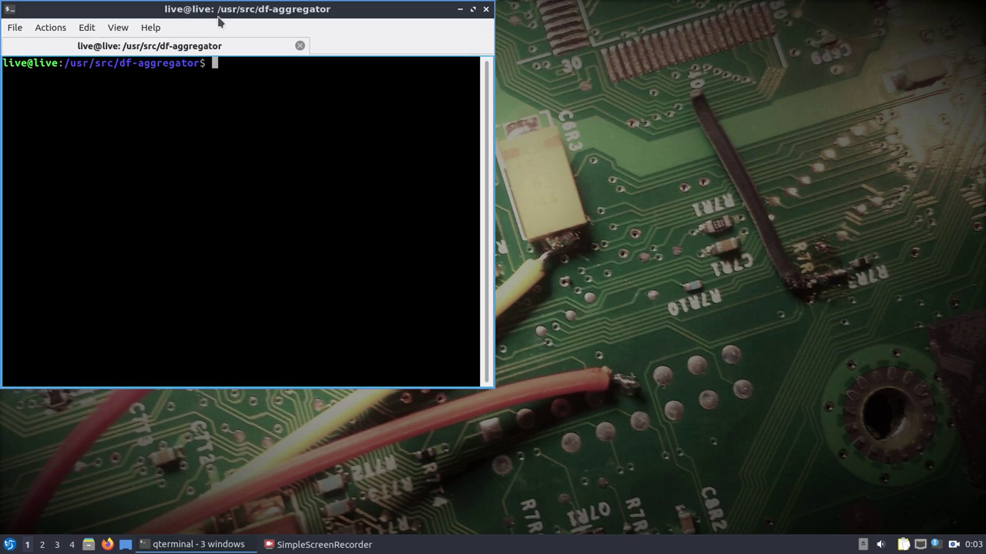
drag(220, 13, 307, 25)
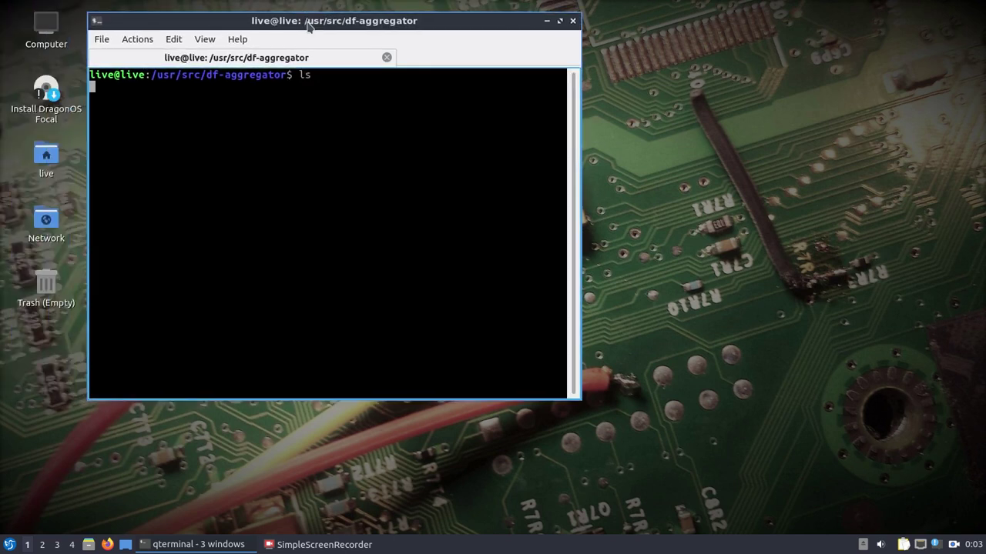
text(ls)
key(Return)
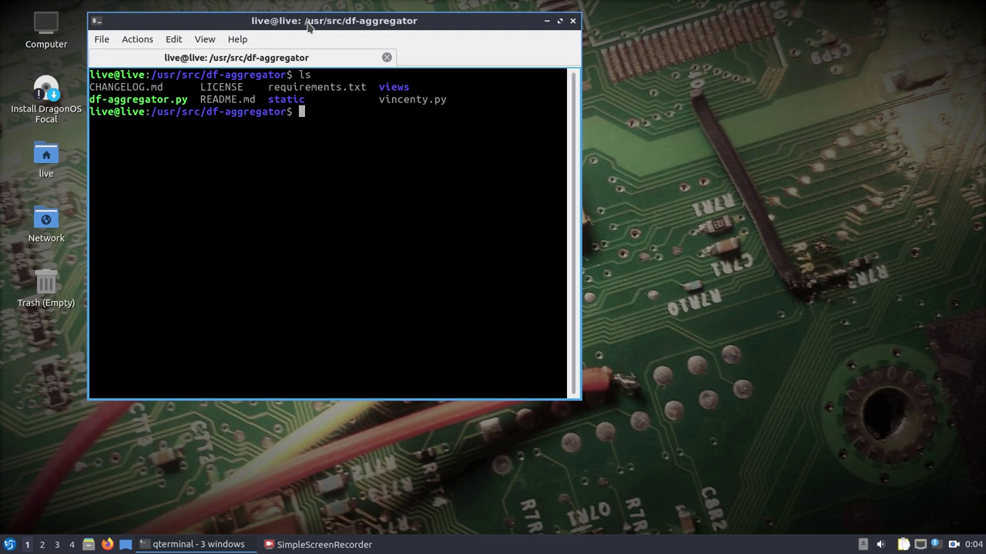
- Show df-aggregator.py's help with -h and widen the terminal to read it
text(./d)
key(Tab)
text(-h)
key(Return)
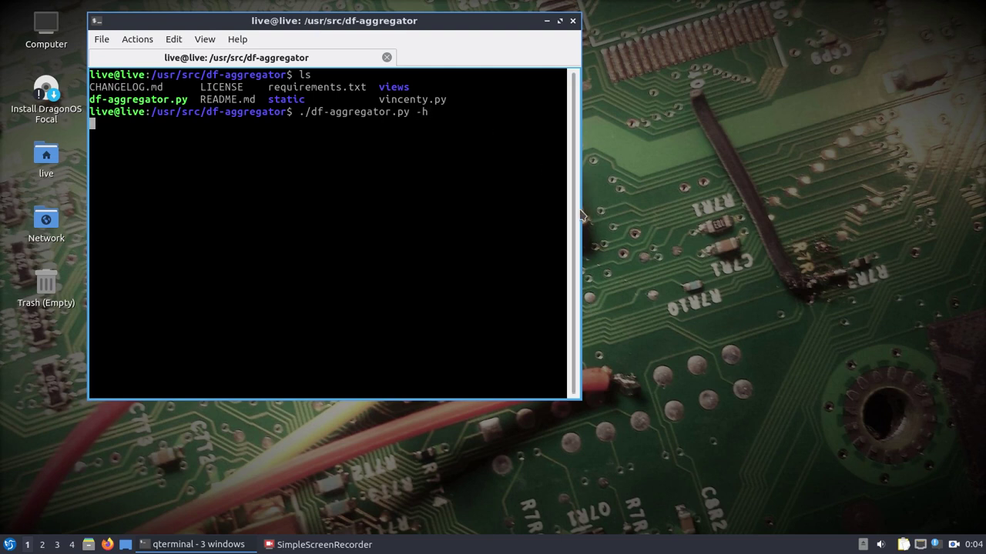
drag(575, 208, 721, 204)
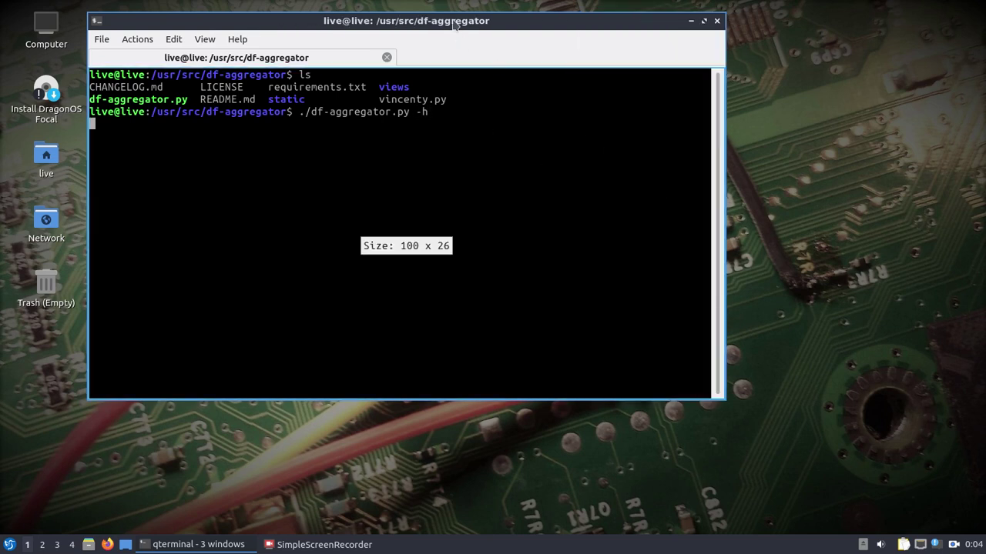
drag(455, 20, 460, 17)
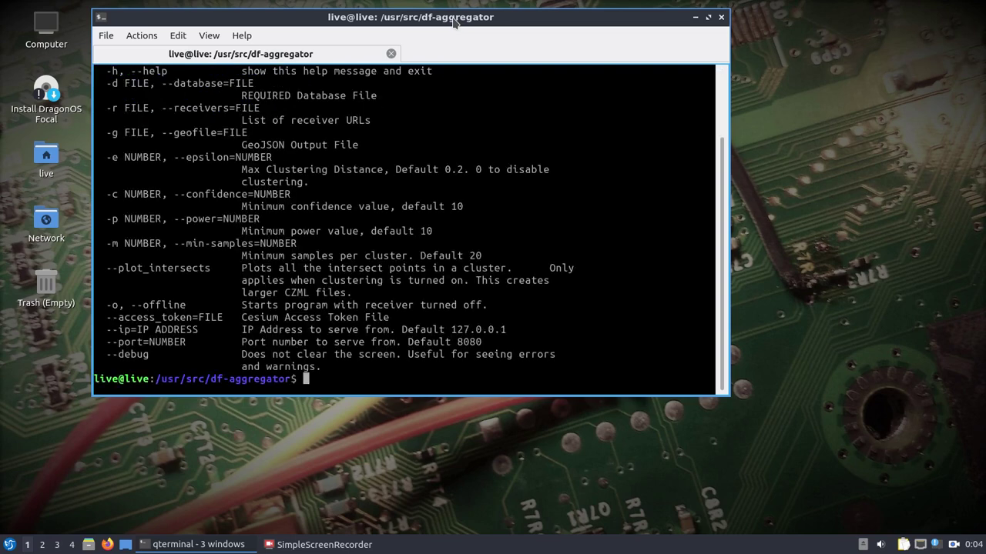
- Rerun df-aggregator.py with '-d /home/live/dest -o' for the database and receiver off
key(Up)
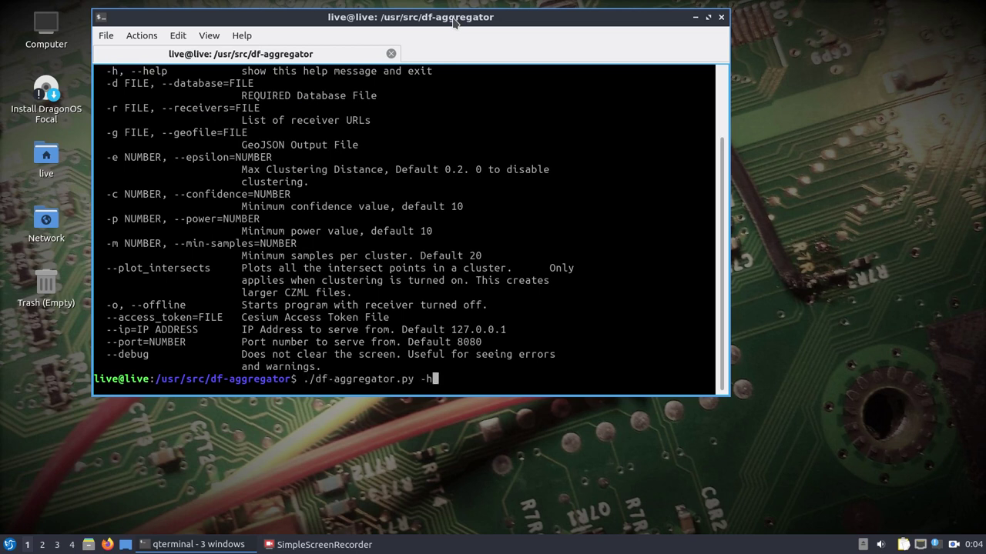
key(BackSpace)
key(BackSpace)
text(-d /home/live/d)
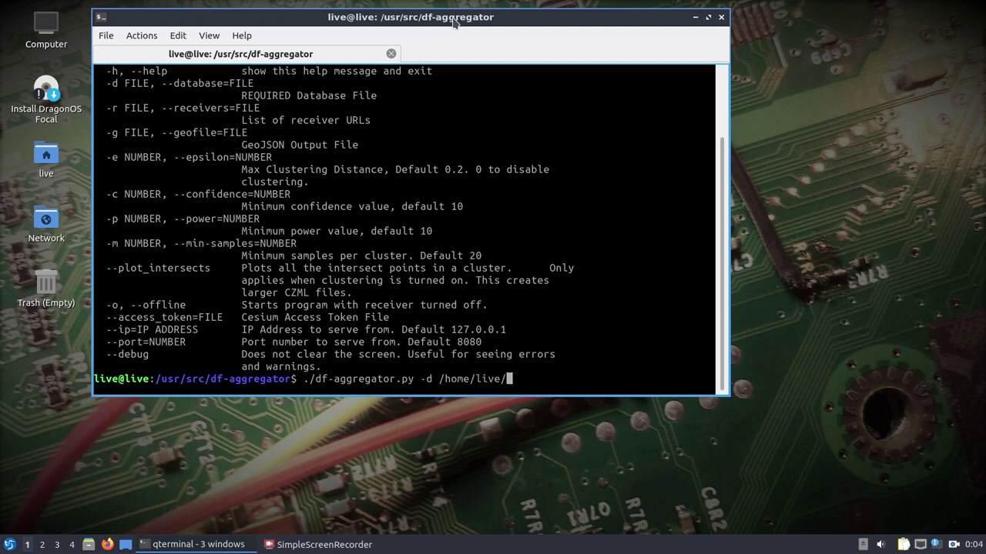
text(est -o)
key(Return)
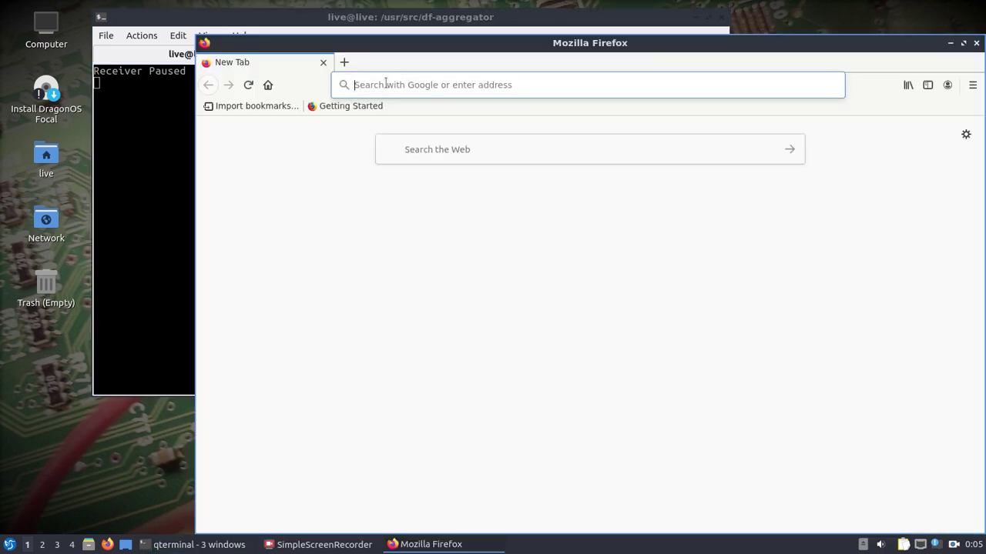
- Load the DF-aggregator map at 127.0.0.1:8080 and zoom in on the globe
text(127.0.0.1:8080/)
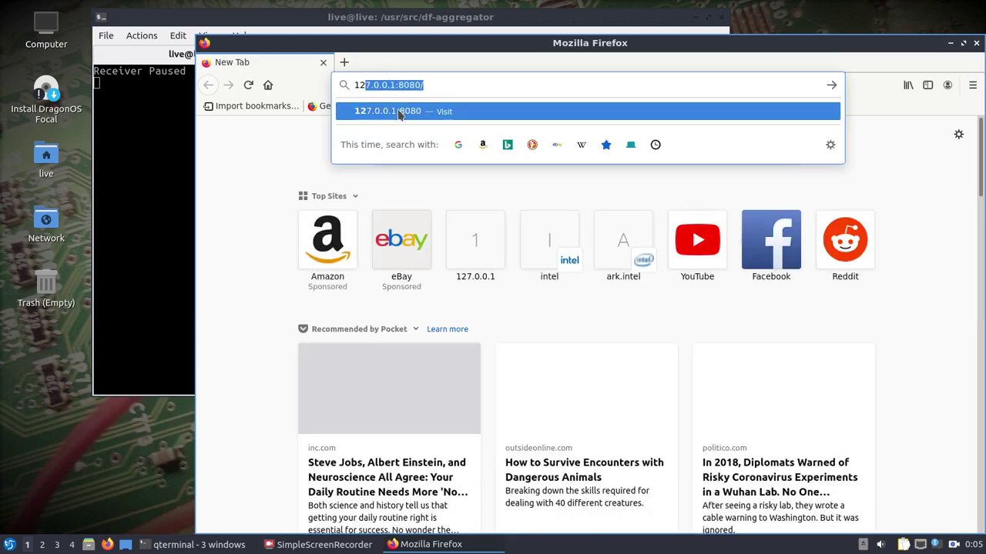
key(Return)
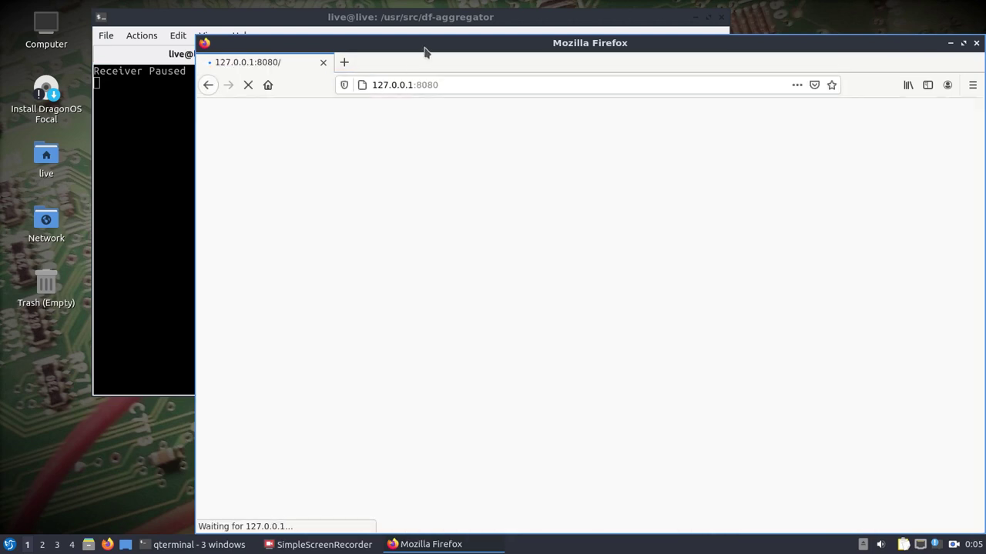
drag(424, 51, 350, 29)
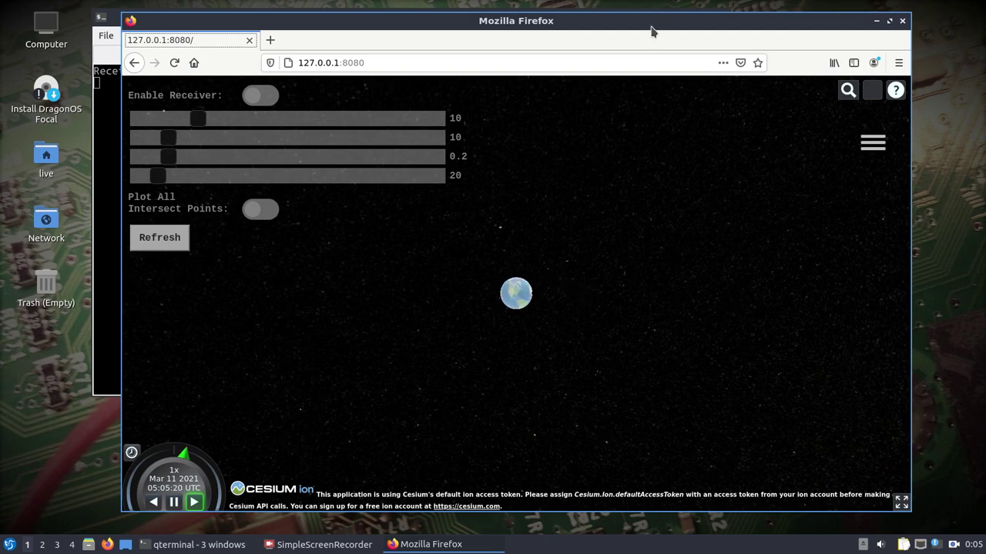
scroll(515, 295, up, 5)
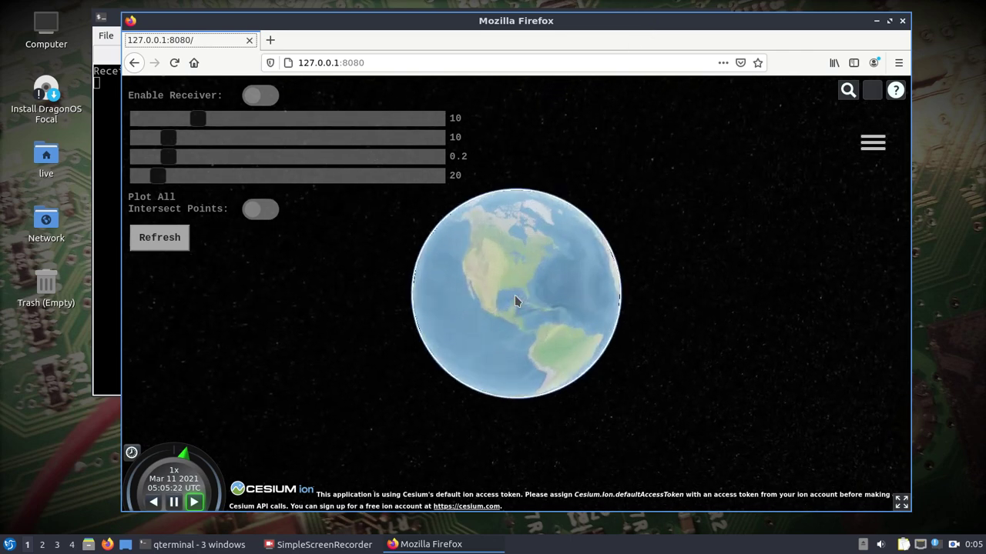
scroll(515, 300, up, 3)
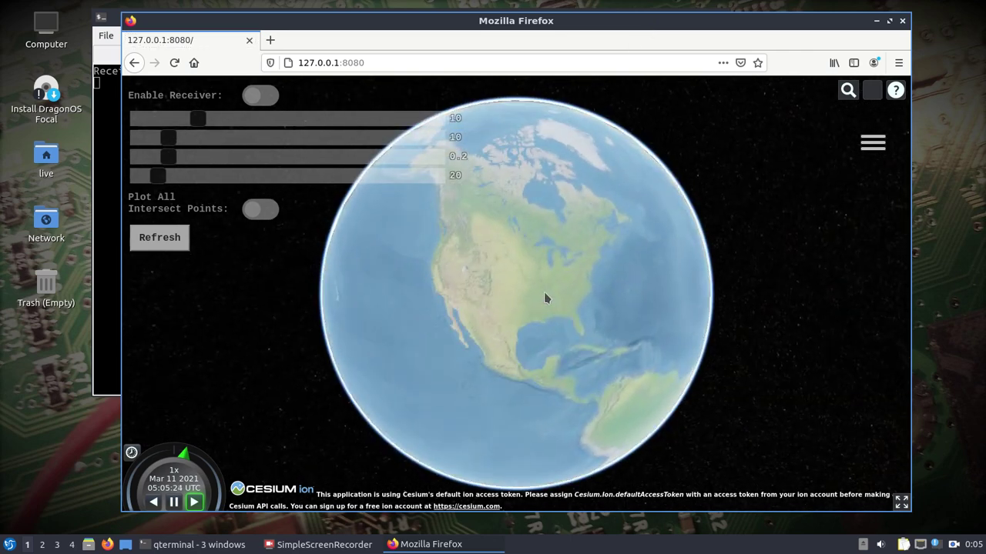
scroll(544, 298, up, 2)
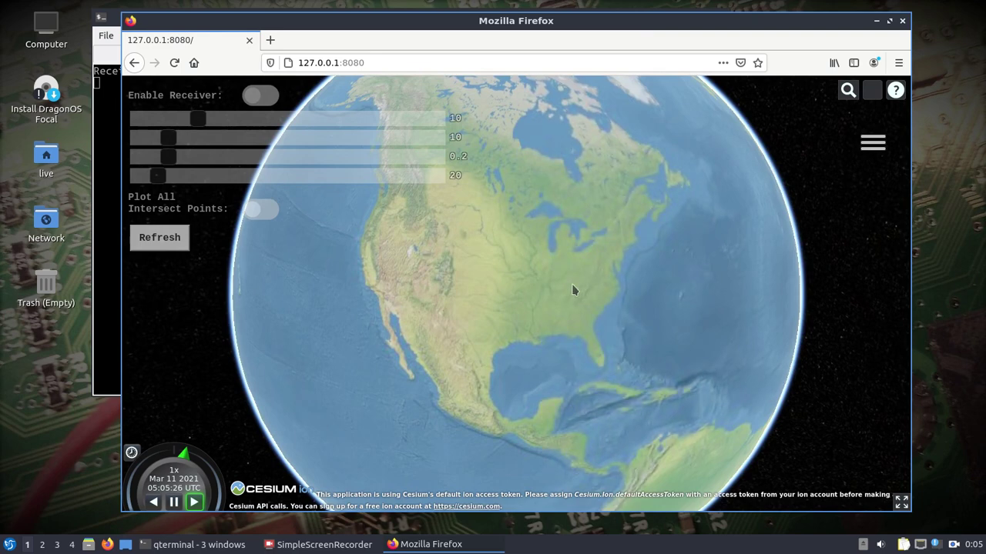
scroll(583, 300, up, 2)
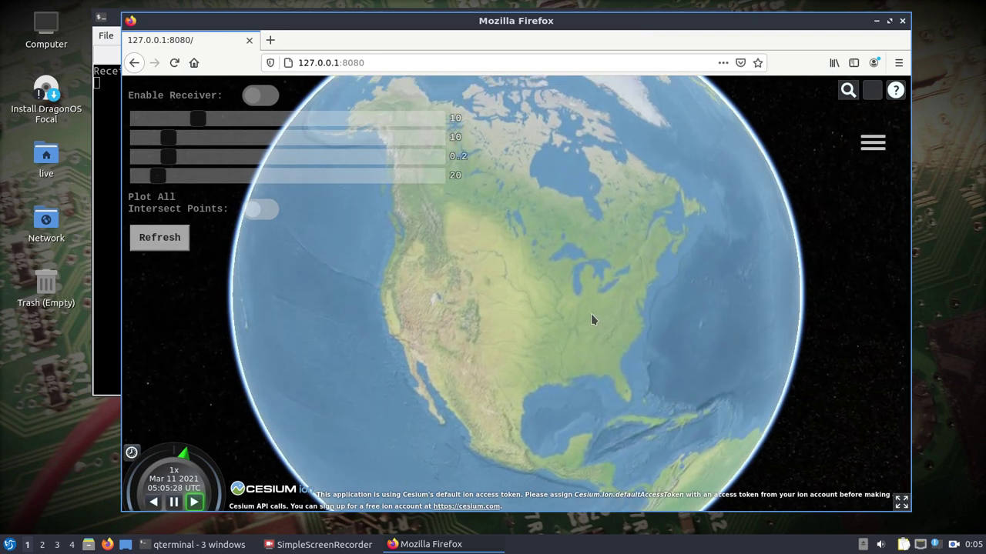
- Peek at the base imagery layers, then rotate and zoom the globe onto North America
click(871, 92)
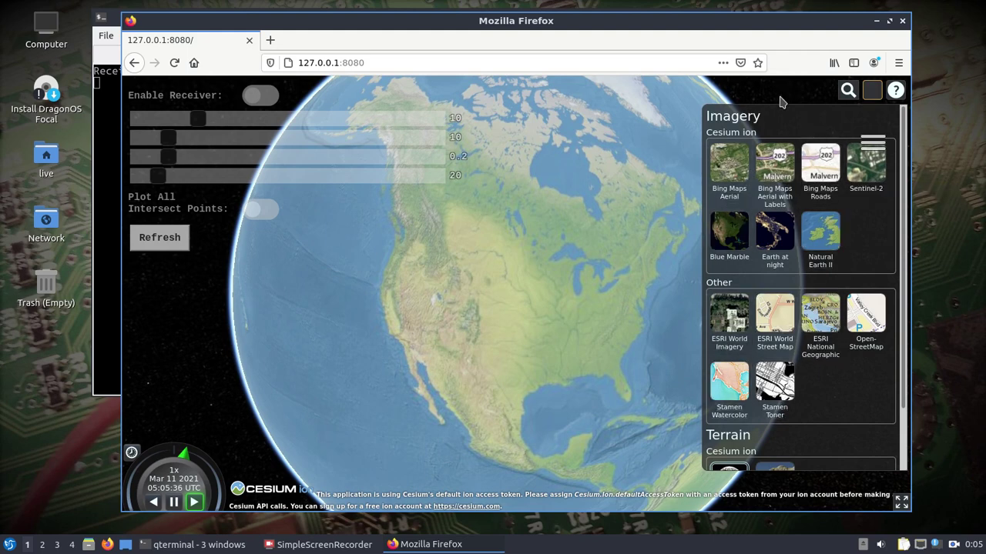
click(595, 215)
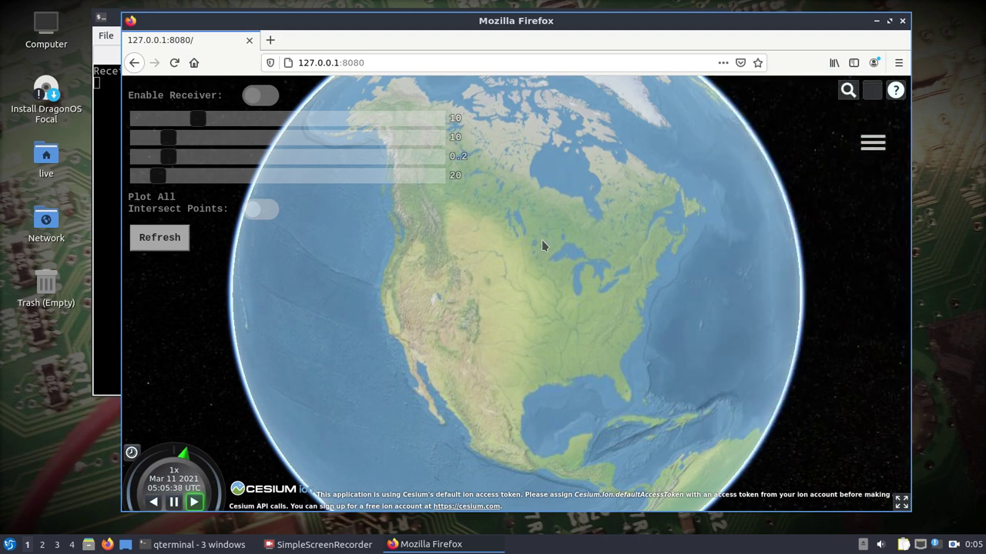
scroll(511, 280, up, 2)
scroll(653, 273, down, 3)
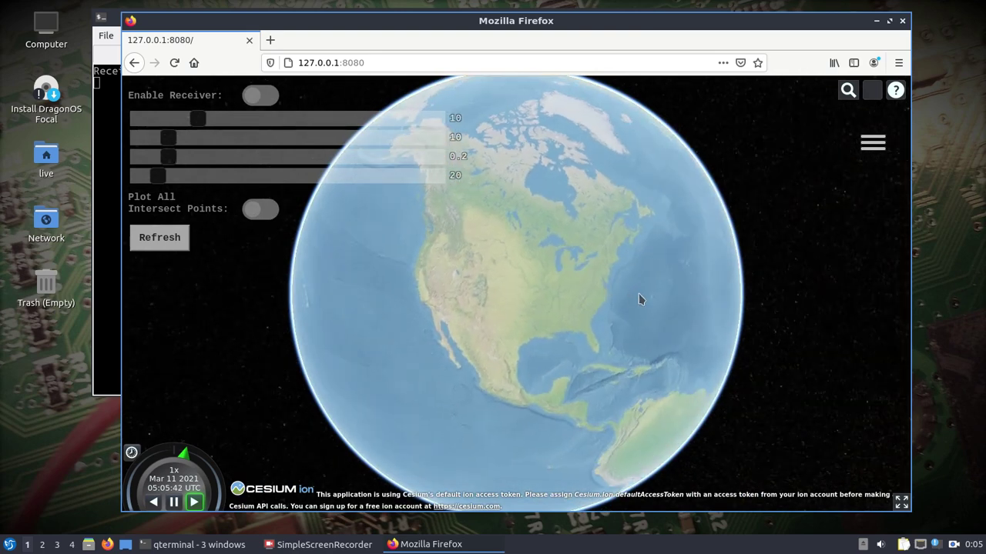
drag(644, 299, 671, 278)
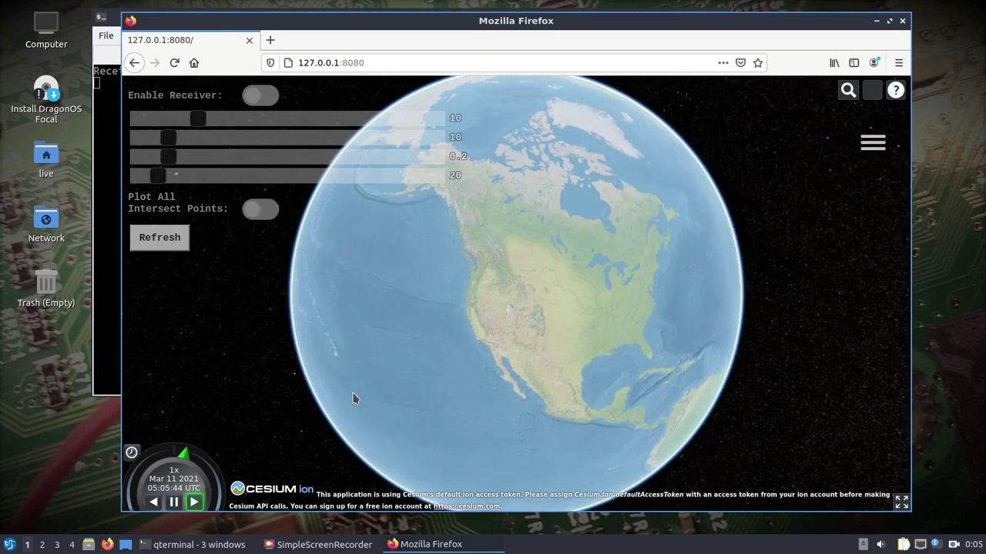
drag(577, 285, 535, 303)
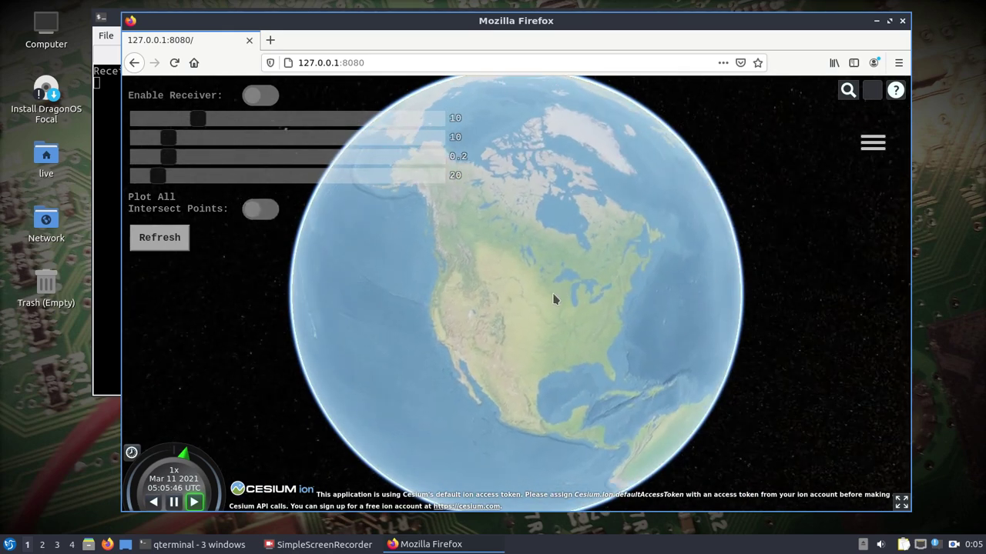
scroll(555, 302, up, 2)
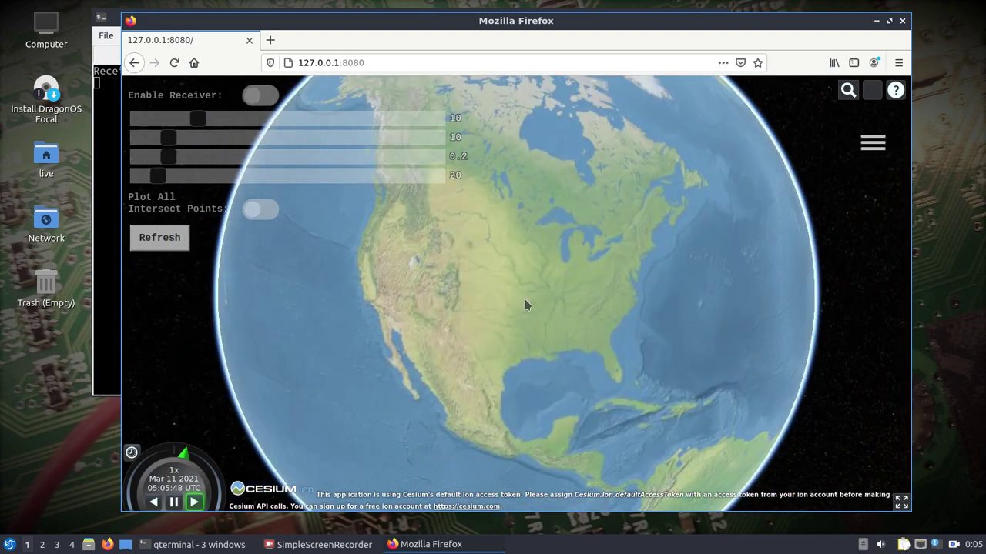
click(3, 534)
- Launch RDF-Sim, run ./run_df_sim_example.py, and open its 127.0.0.1:8081 page
mouse_move(65, 387)
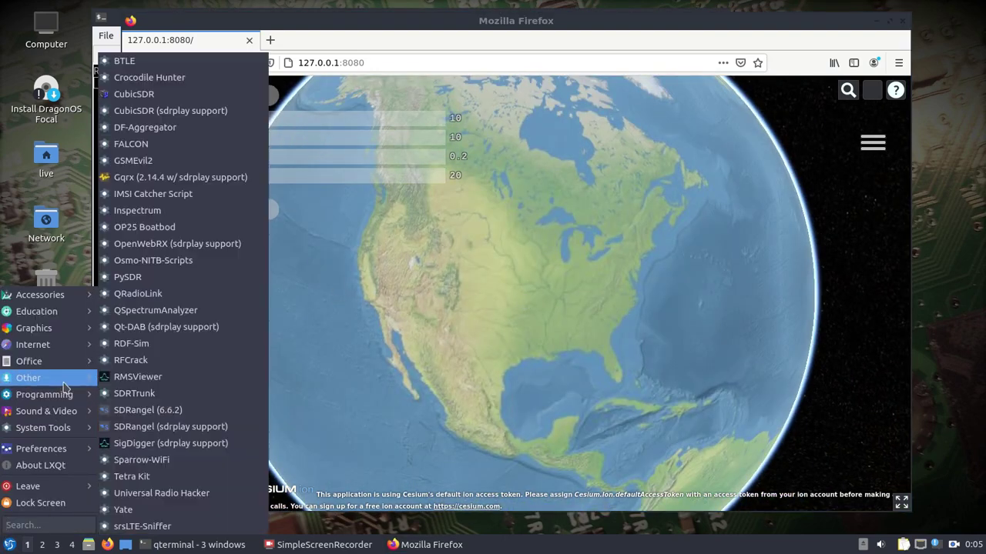
click(145, 344)
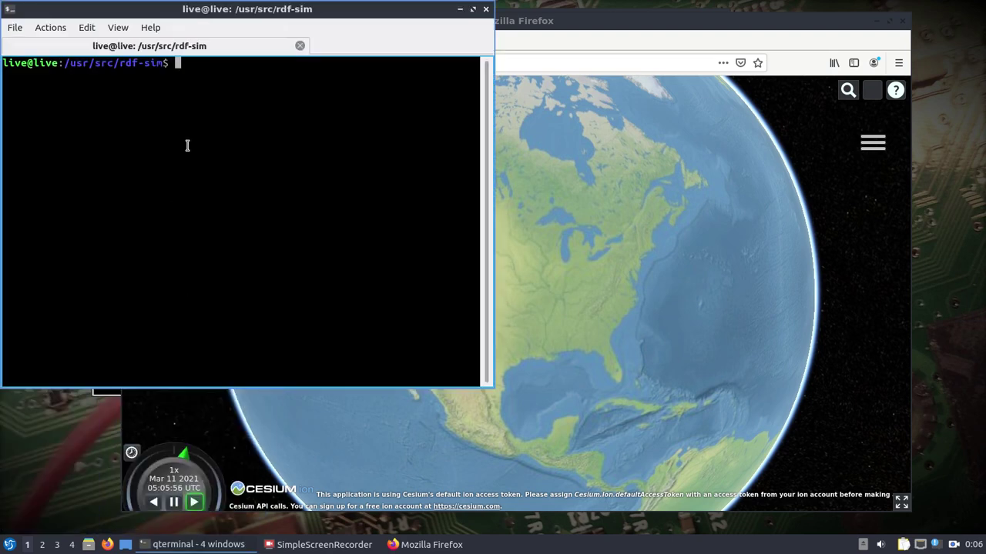
text(ls)
key(Return)
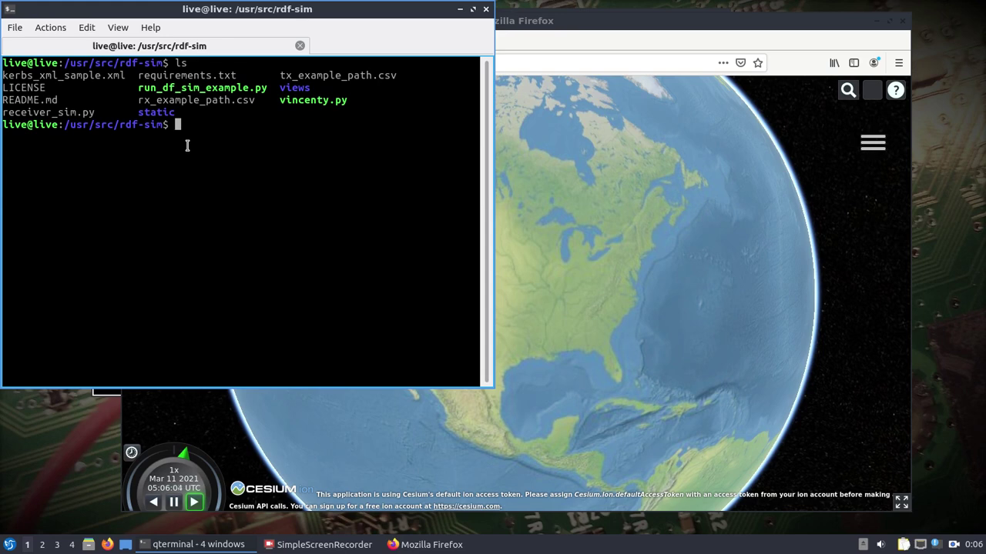
text(./r)
key(Tab)
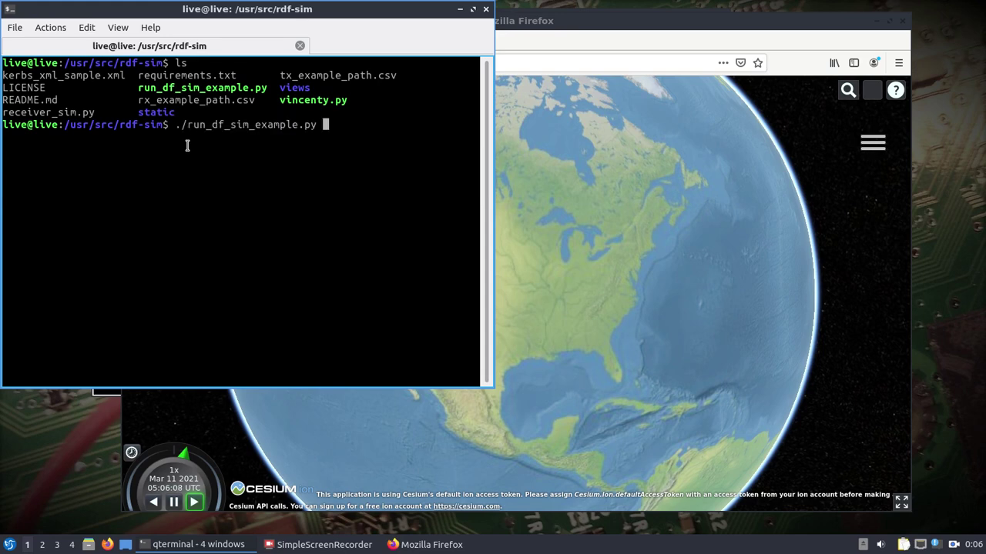
key(Return)
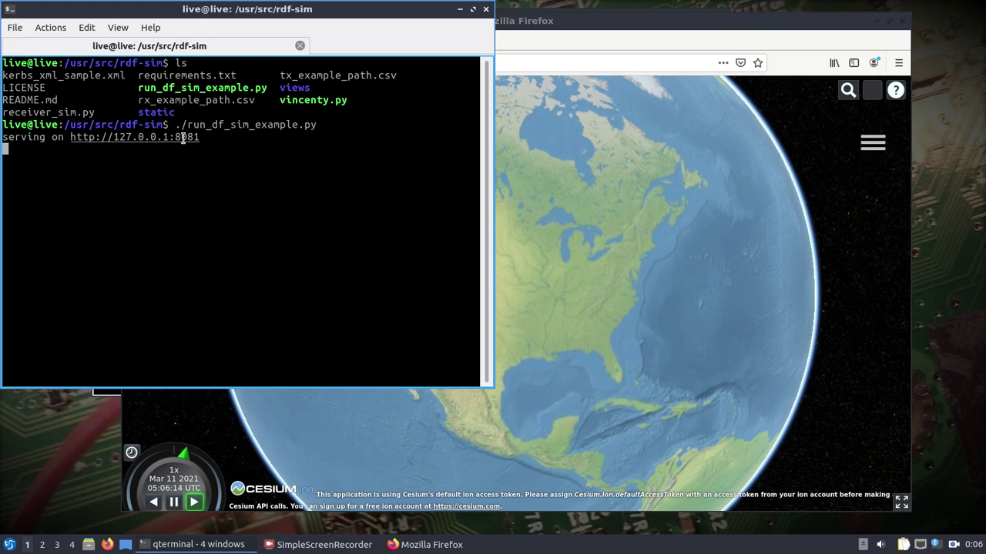
click(181, 137)
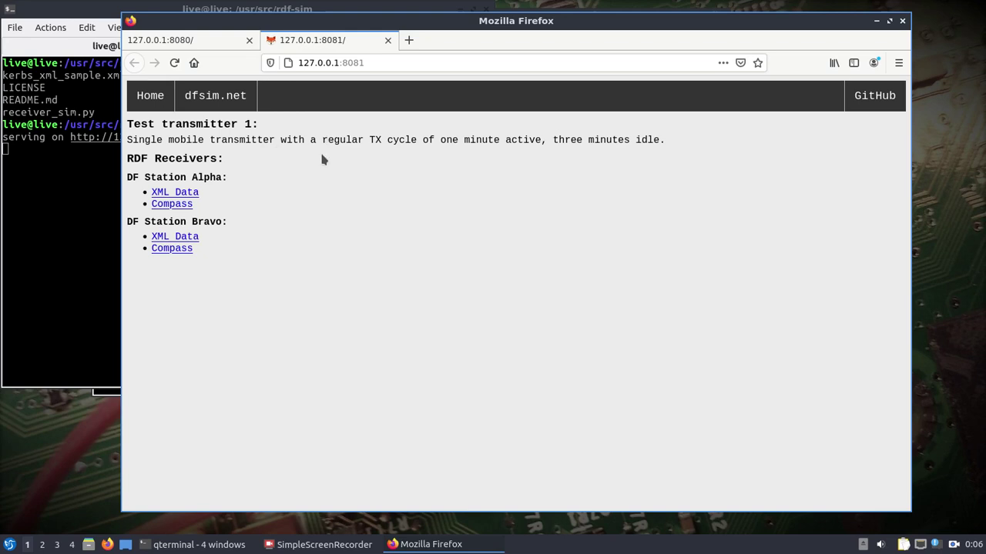
- Open DF Station Alpha's XML Data and copy the DF_ALPHA.xml address from the URL bar
drag(345, 25, 385, 26)
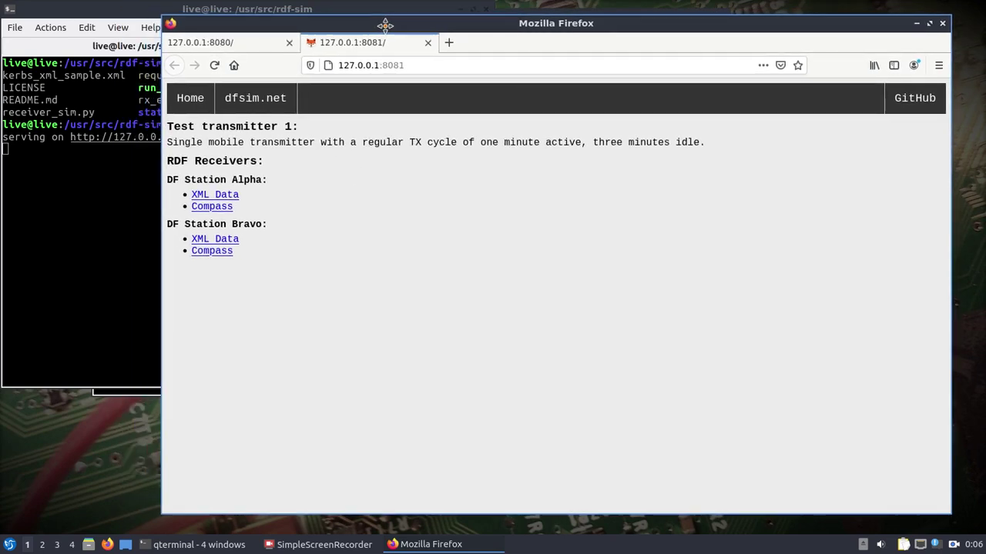
click(220, 196)
click(402, 65)
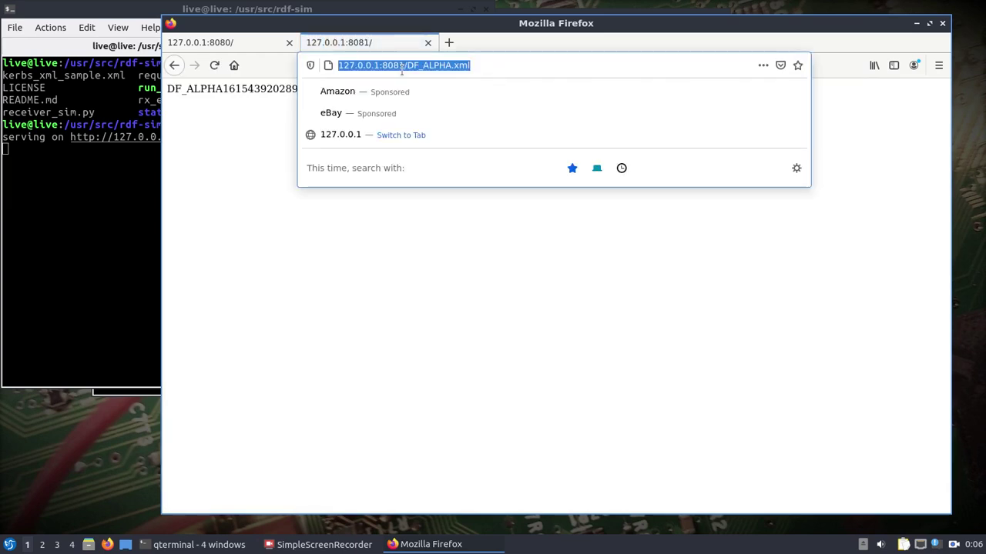
right_click(402, 66)
click(429, 111)
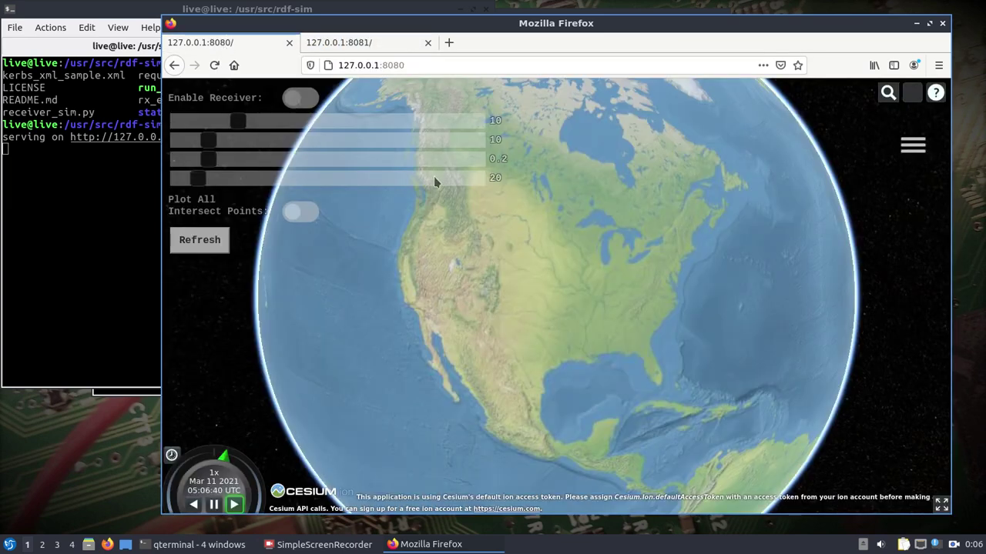
- Add a new receiver by pasting the DF_ALPHA.xml address as its Station URL and saving
click(912, 145)
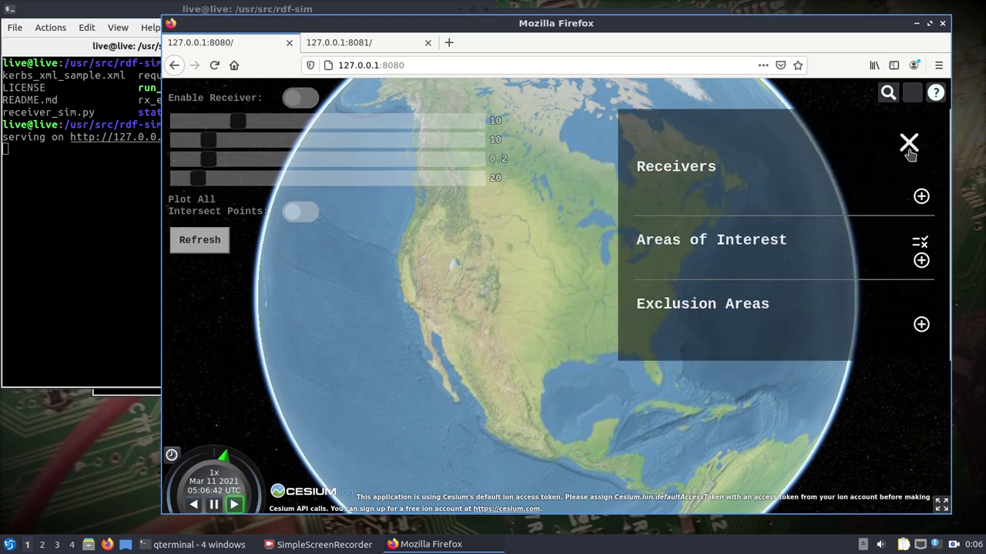
click(921, 198)
right_click(751, 194)
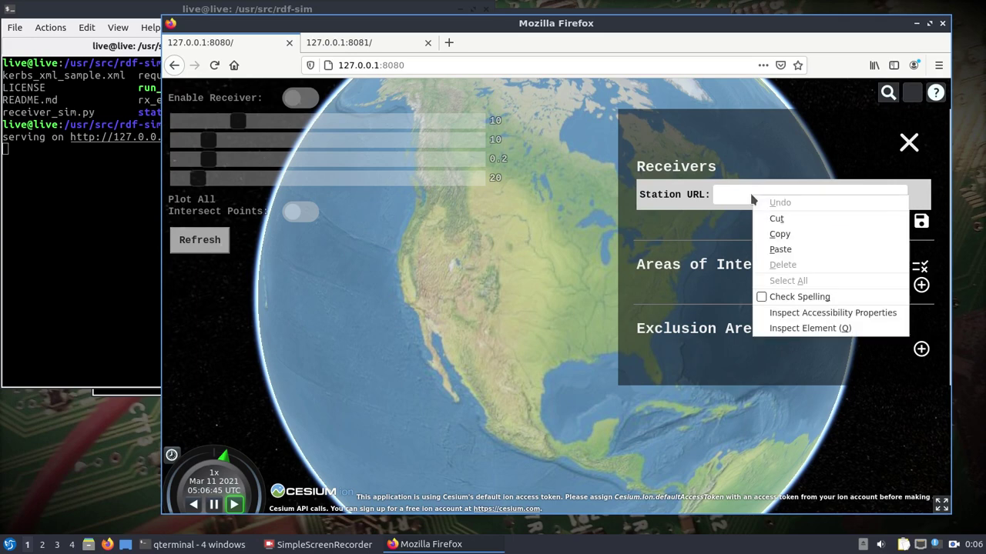
click(790, 247)
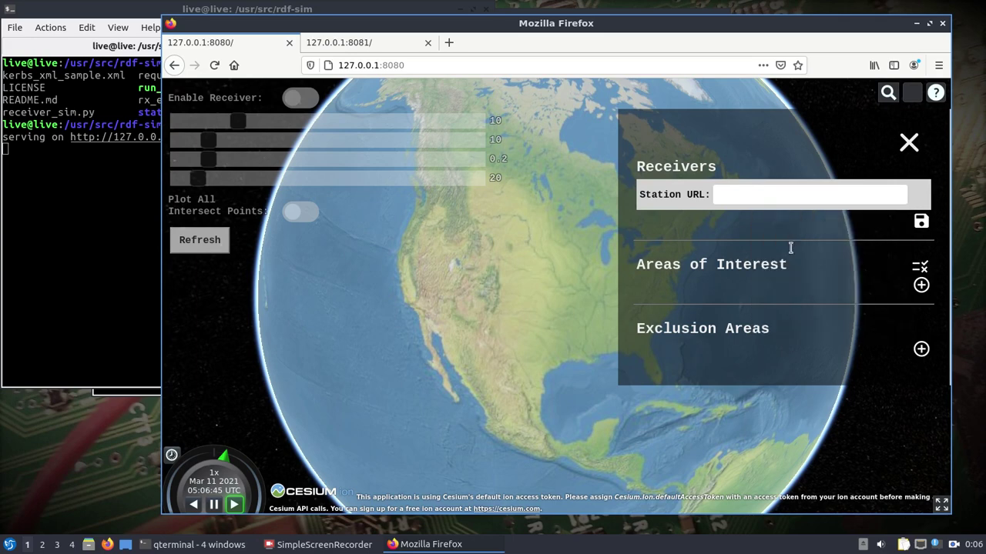
click(798, 197)
key(ctrl+v)
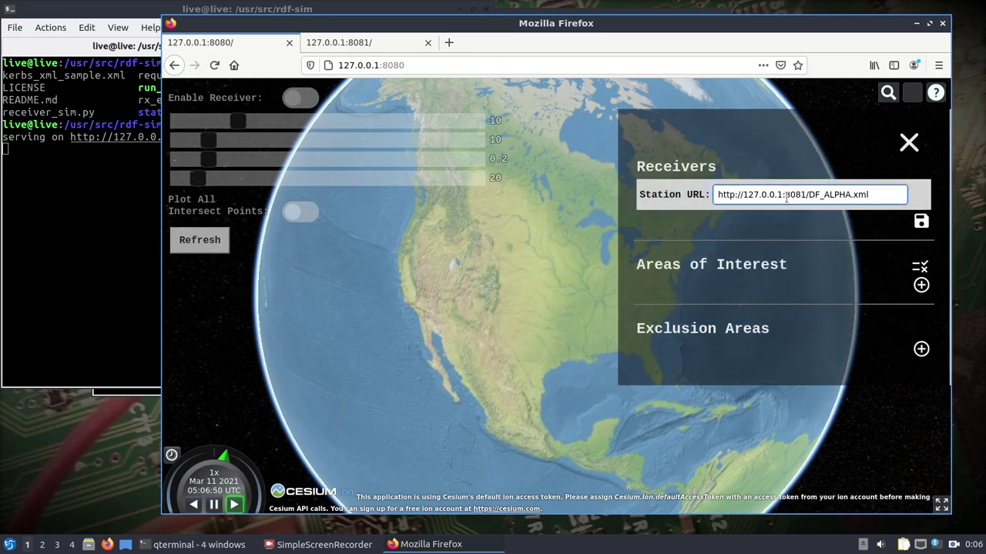
click(921, 222)
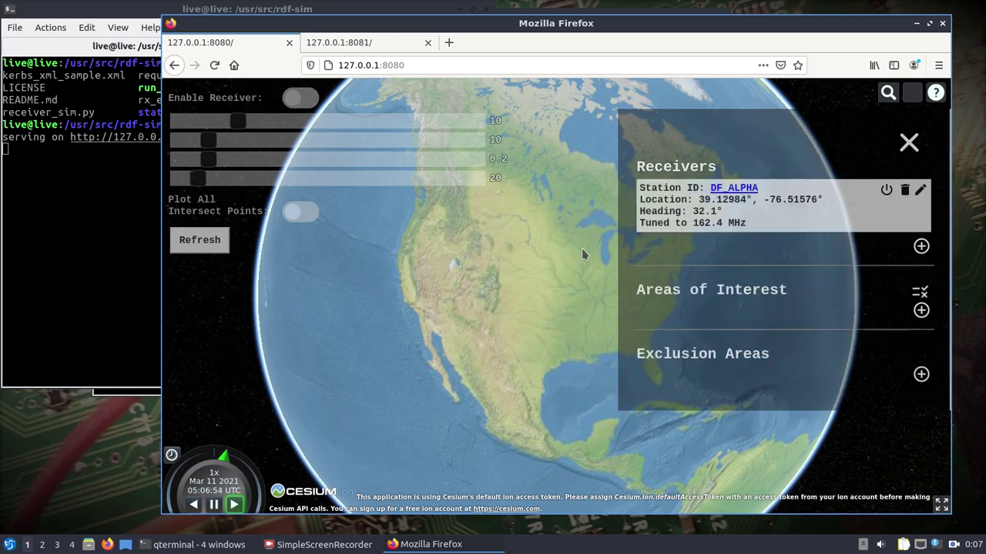
- Center the receiver on the globe, close the receivers list, and switch imagery to Bing Maps Aerial
drag(570, 271, 462, 249)
scroll(546, 263, up, 5)
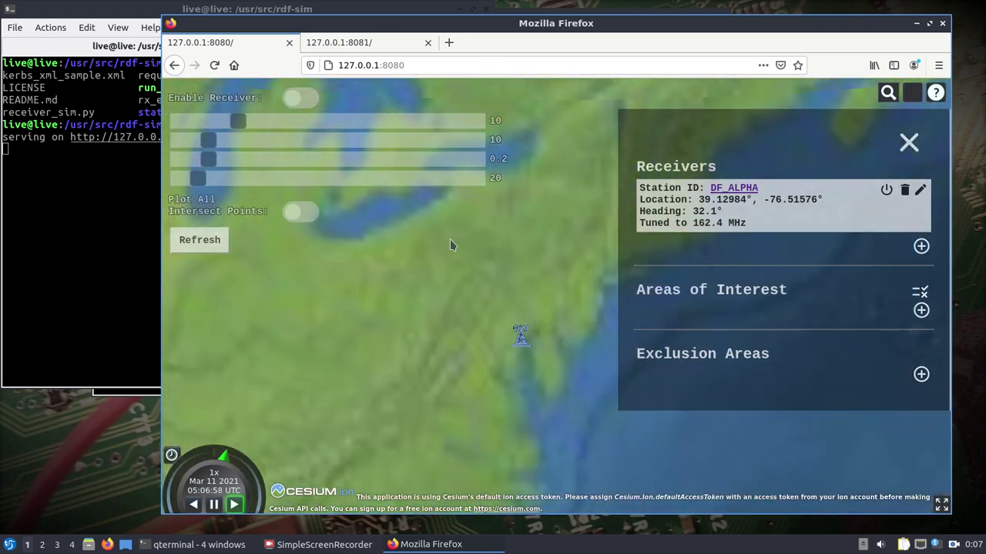
click(911, 93)
click(910, 93)
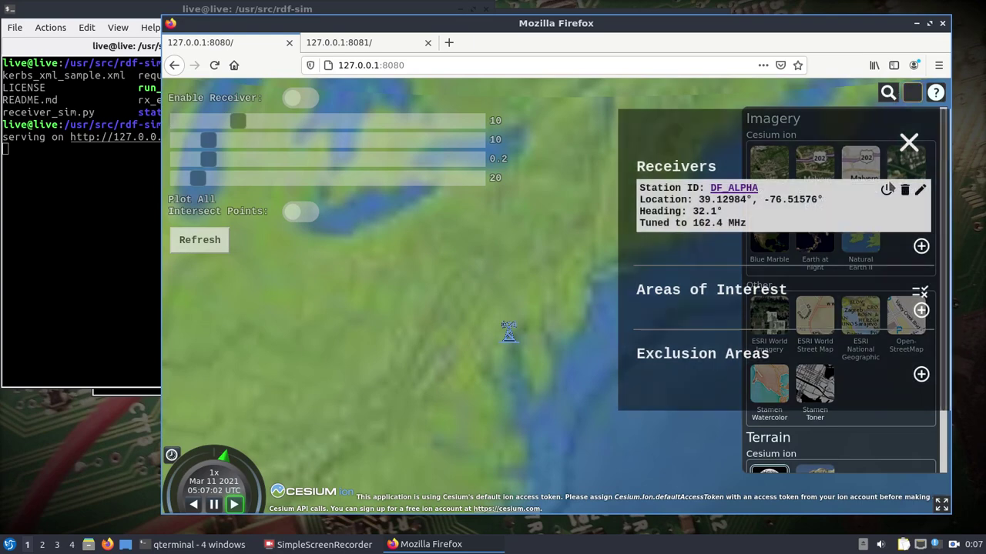
click(909, 144)
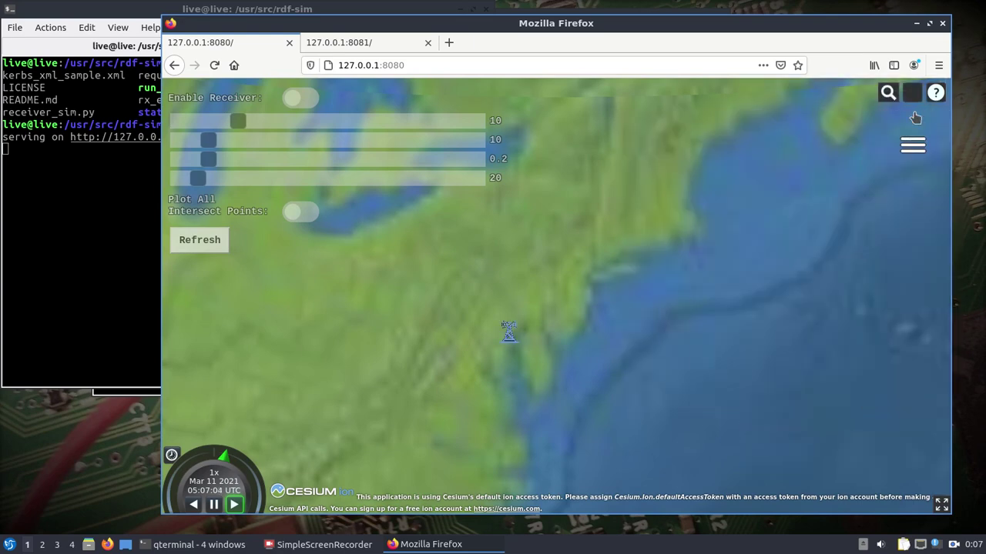
click(911, 93)
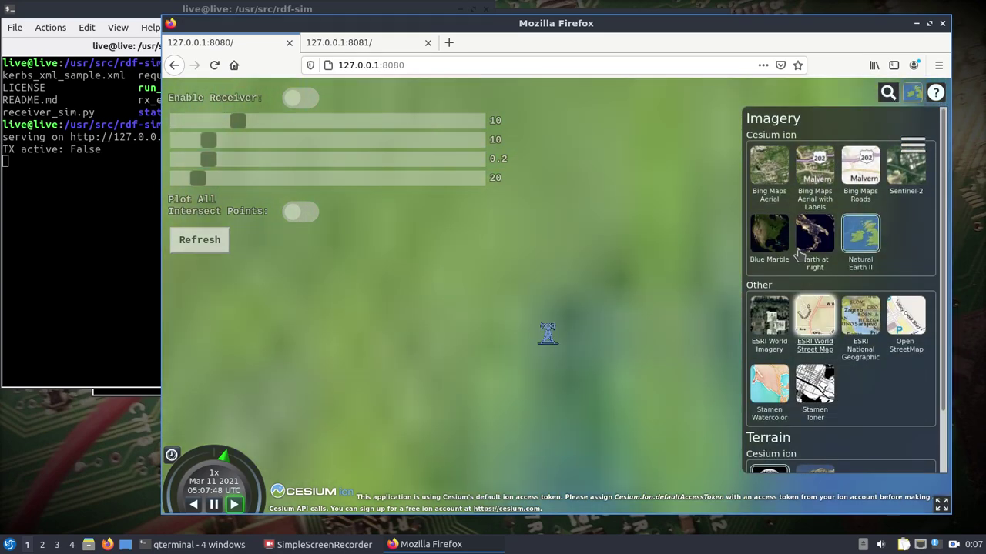
click(769, 166)
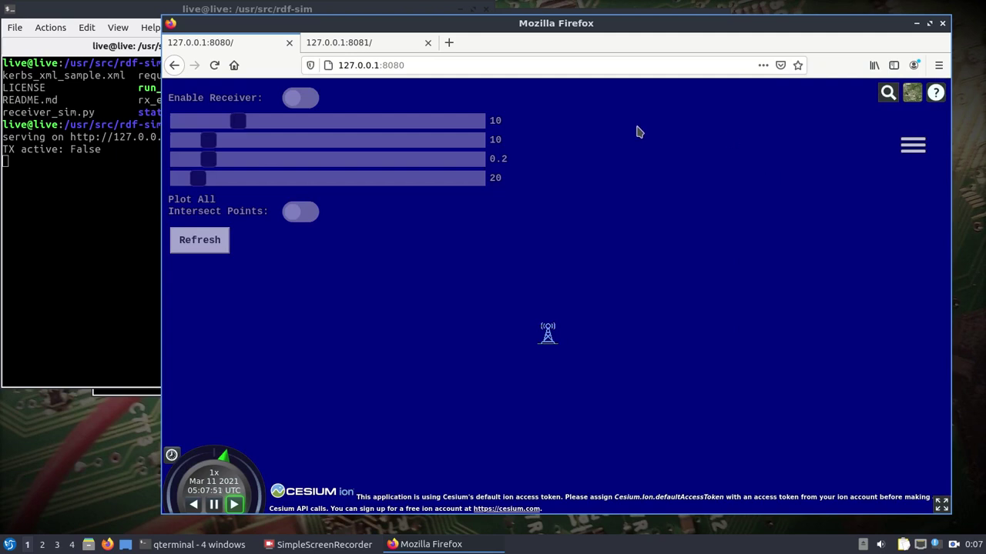
- Open DF Station Bravo's XML data in the simulator tab and copy its DF_BRAVO.xml address
click(362, 43)
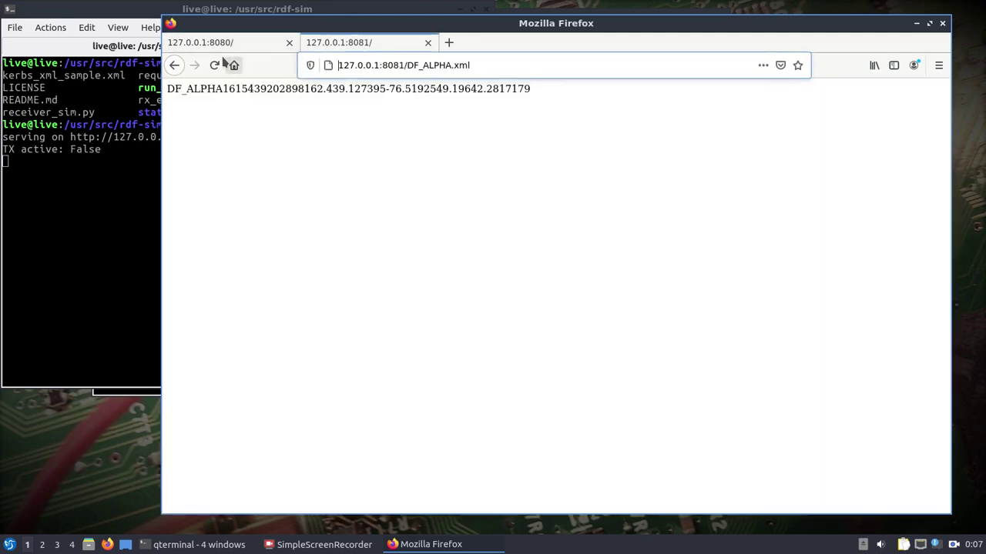
click(176, 66)
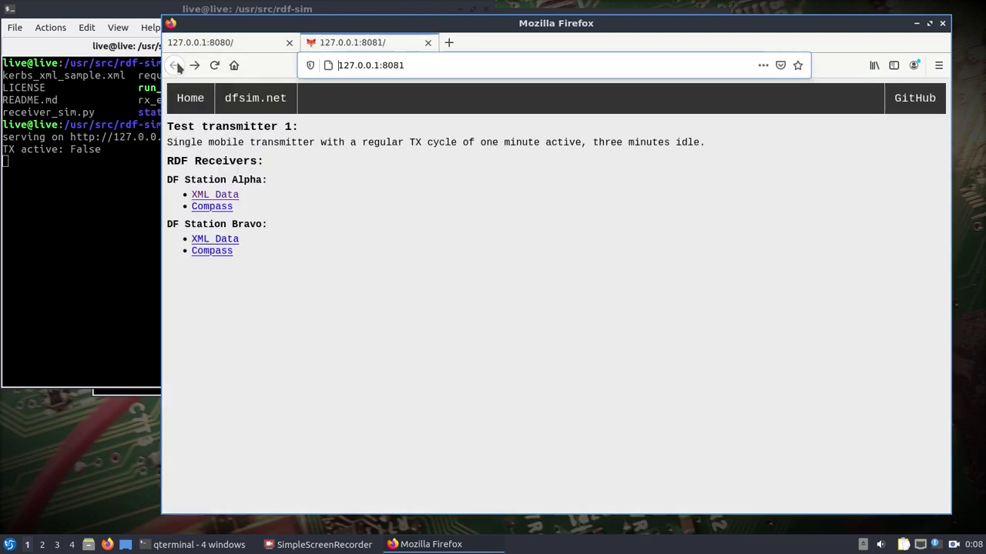
click(240, 240)
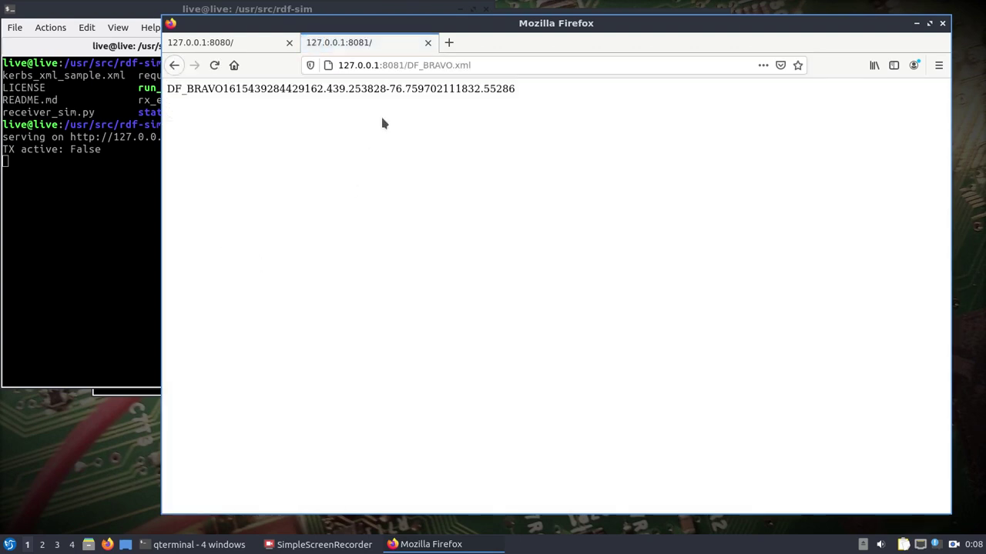
right_click(399, 66)
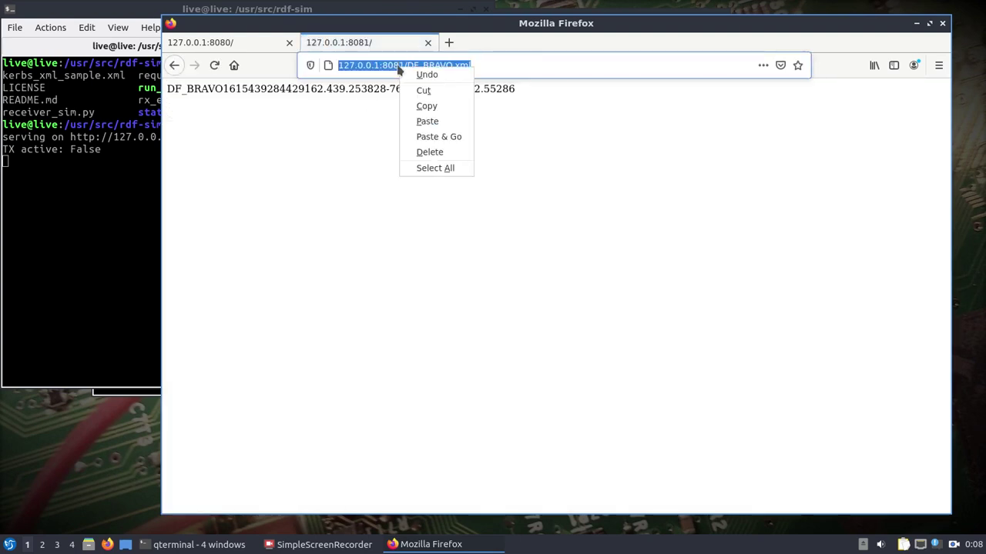
click(429, 106)
- Add a new receiver in DF-Aggregator with the DF_BRAVO.xml address as station URL and save
click(231, 42)
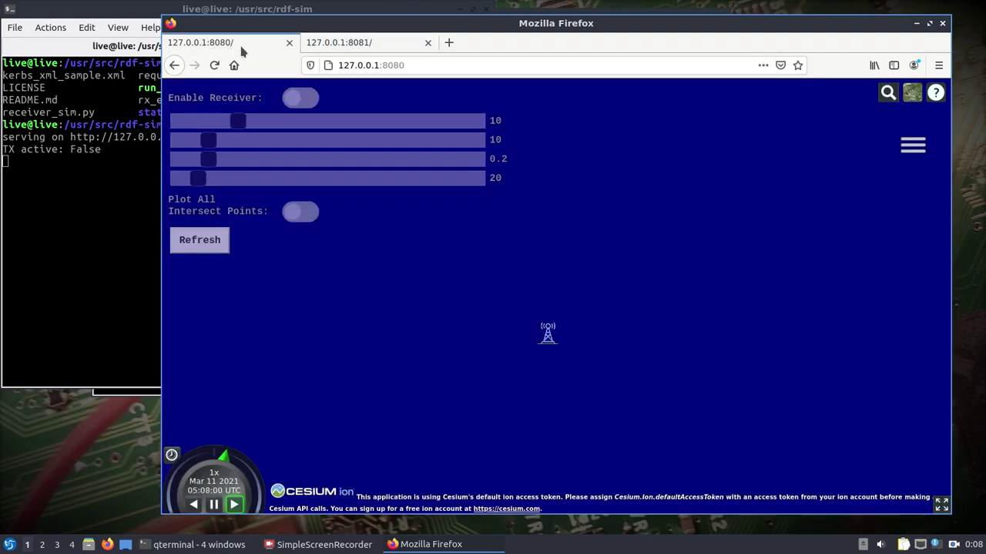
click(912, 146)
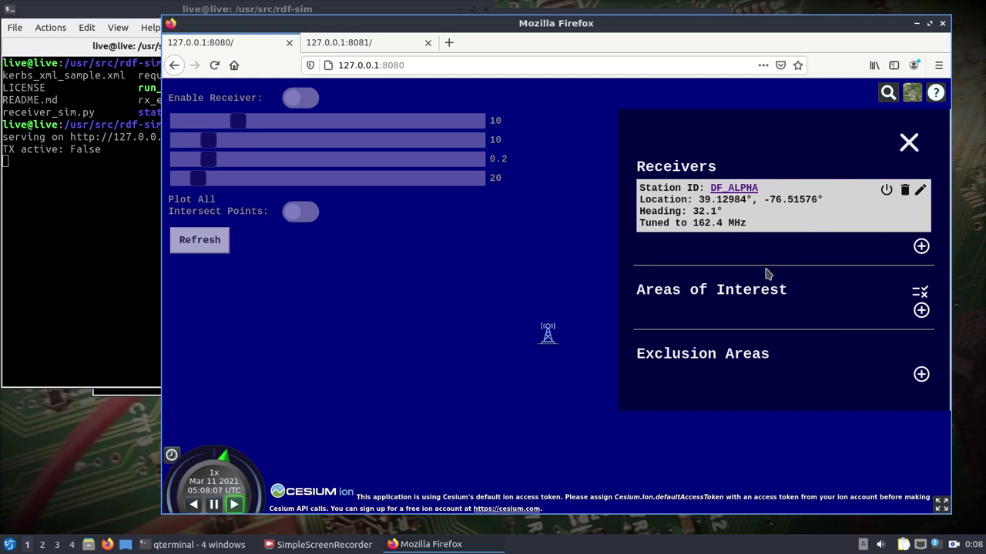
click(921, 246)
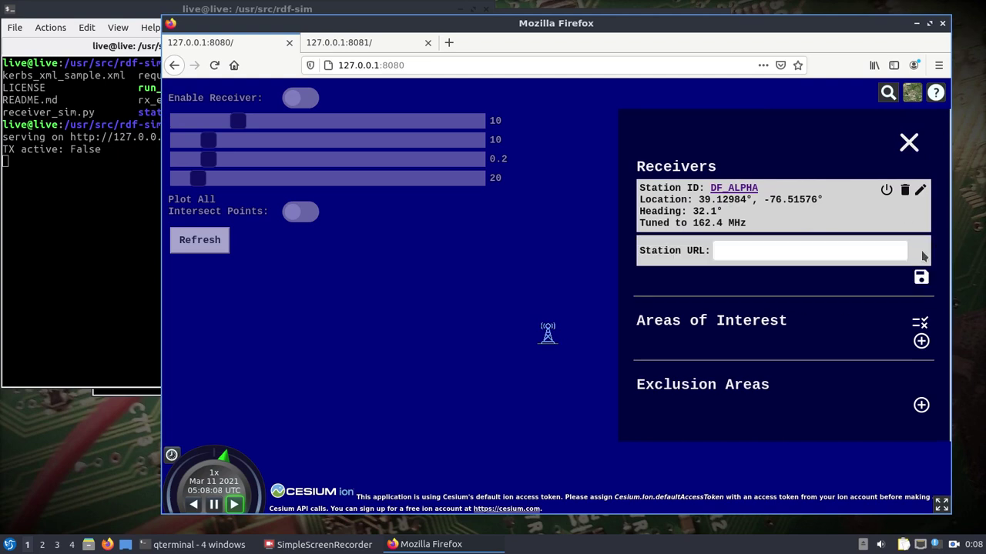
right_click(739, 253)
click(775, 308)
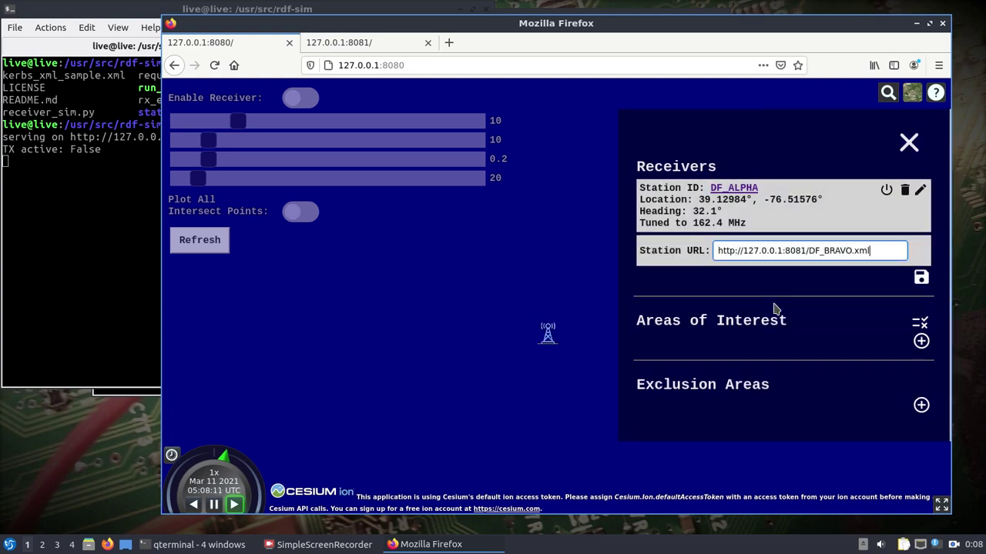
click(921, 278)
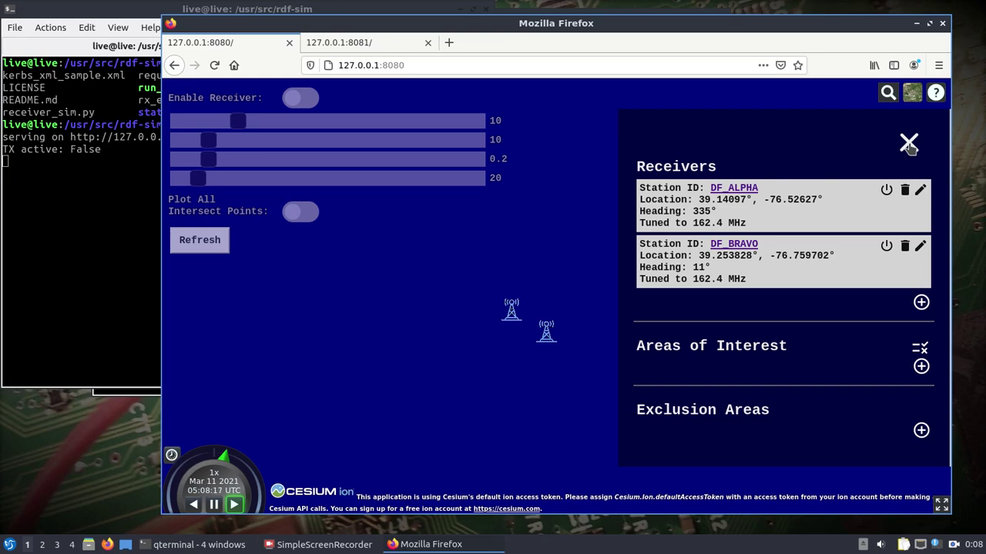
- Switch on receiver capture and drop both the Epsilon and Minimum points per cluster sliders to 0
click(908, 145)
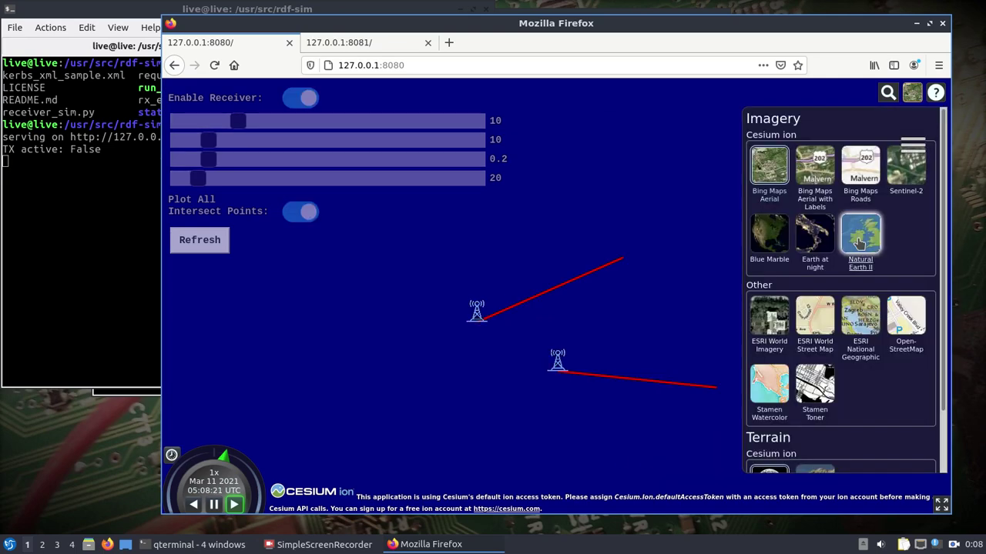
click(845, 264)
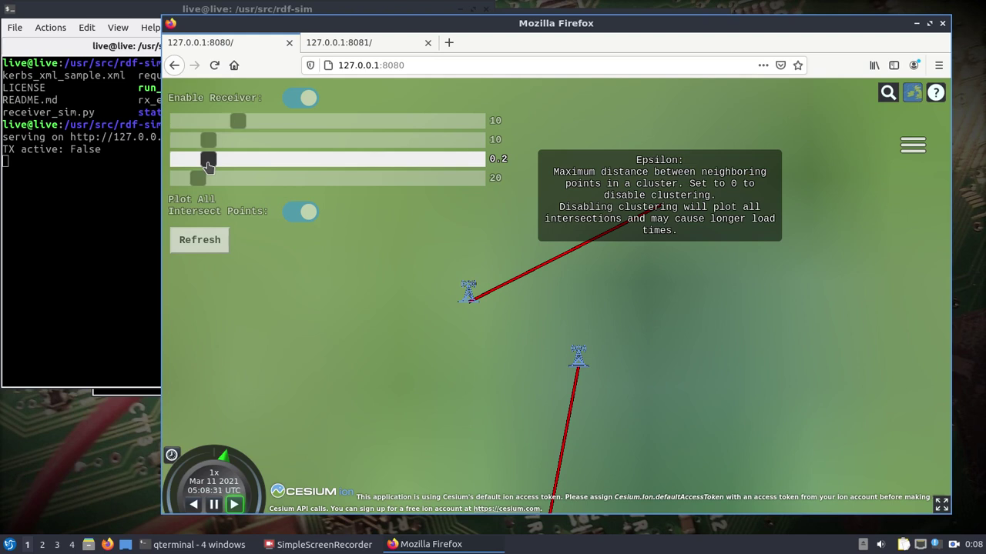
drag(208, 160, 176, 162)
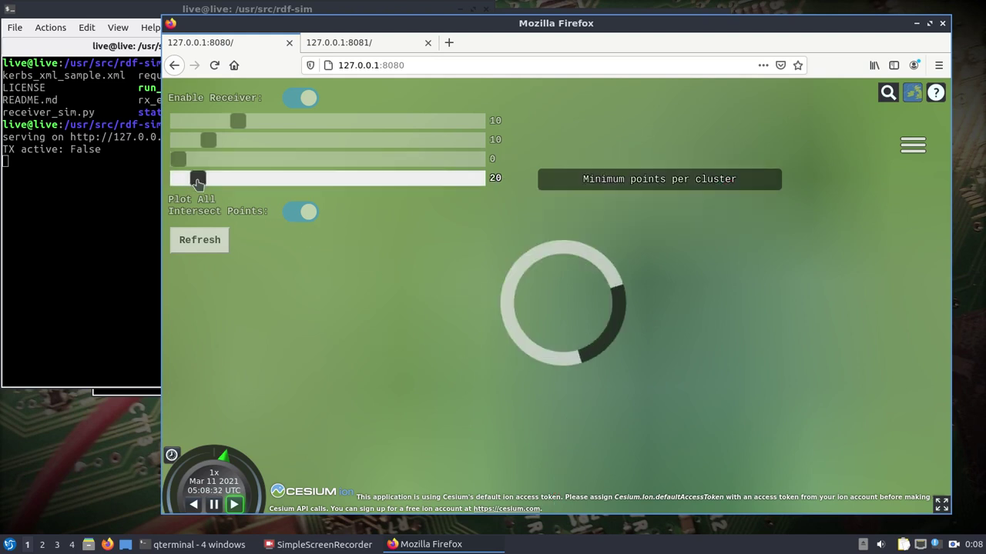
drag(198, 179, 166, 183)
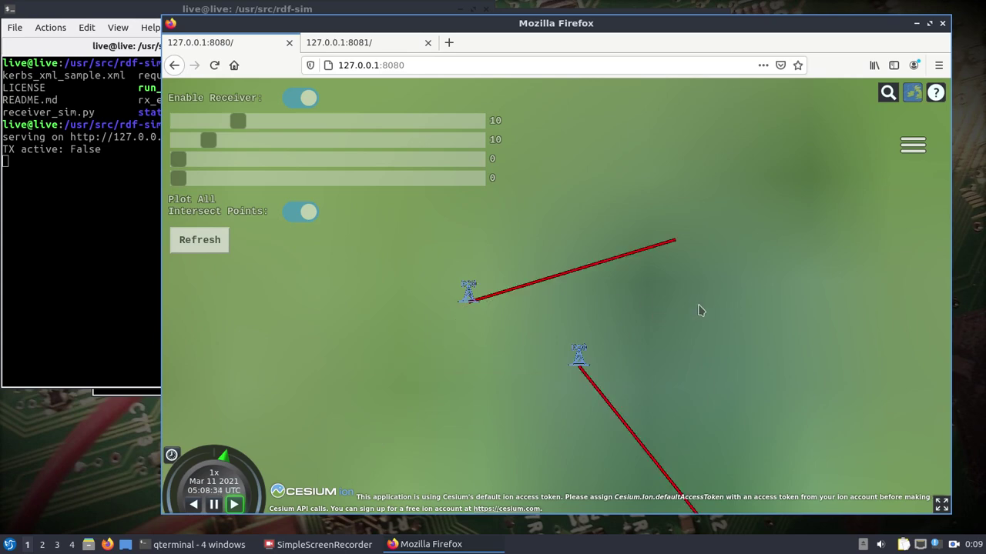
click(912, 93)
- Use the satellite base map, set Minimum Confidence to 0, and zoom in on the intersections
click(770, 322)
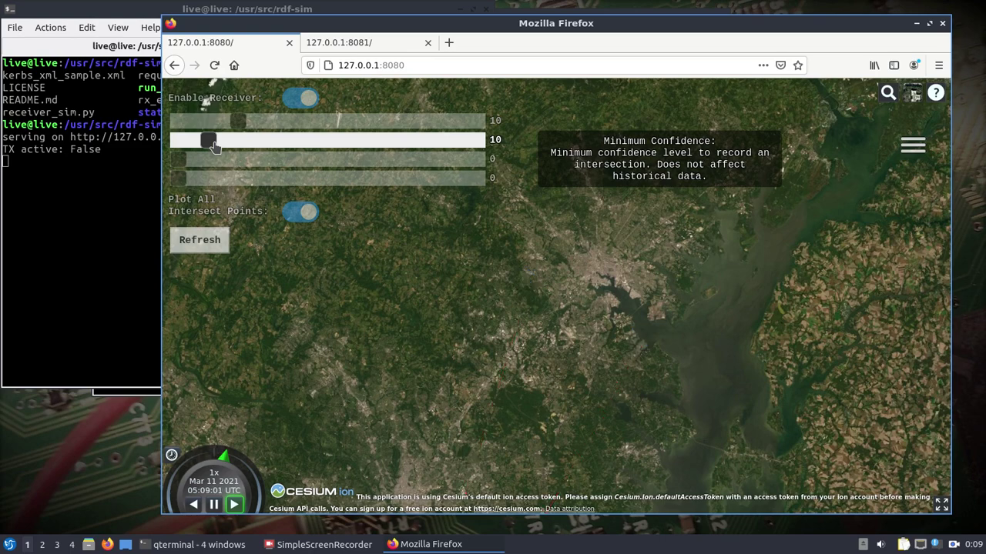
drag(214, 146, 175, 148)
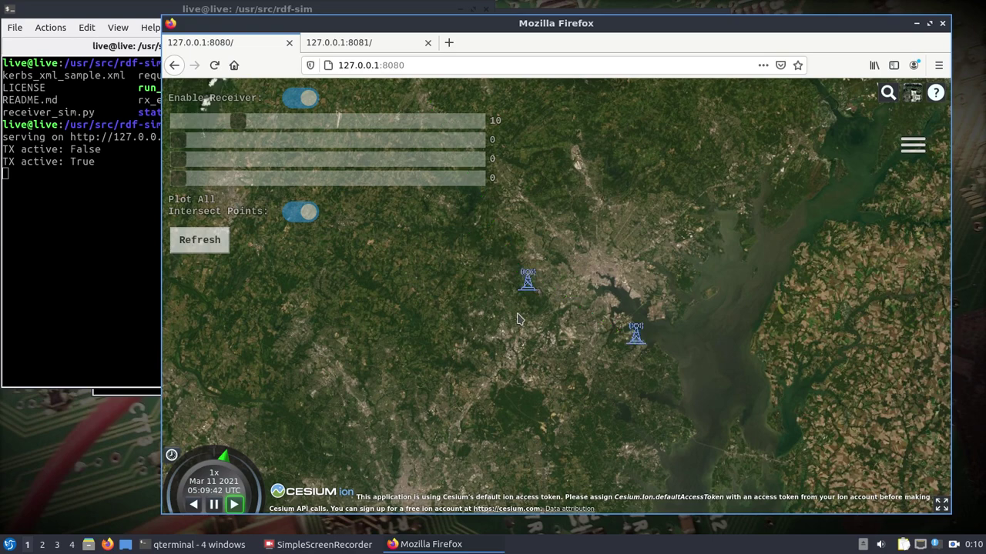
scroll(517, 271, up, 5)
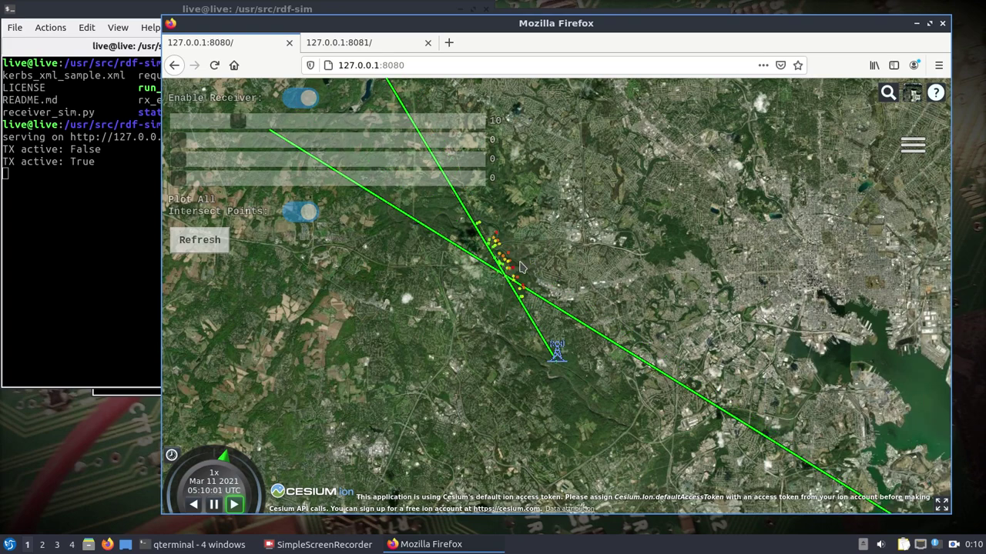
scroll(519, 267, up, 3)
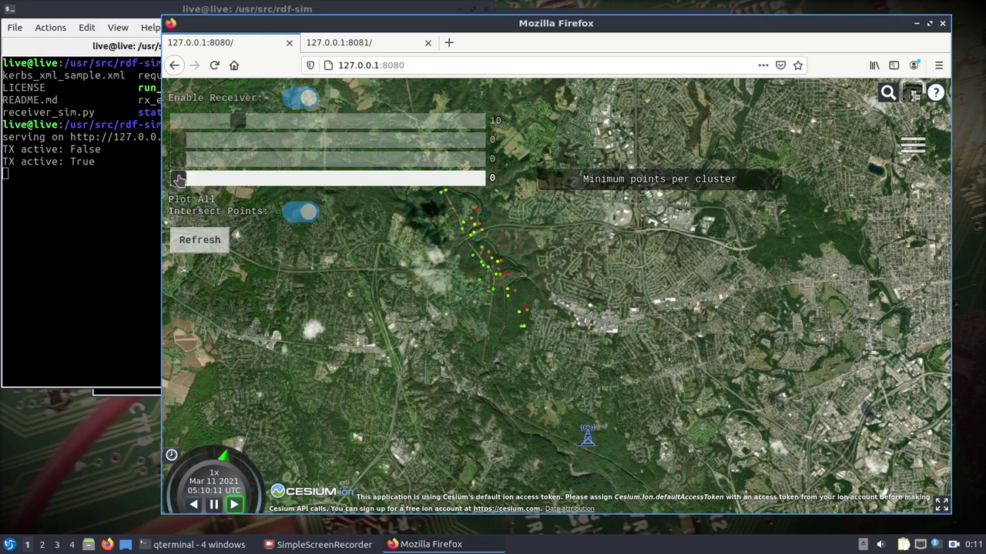
- Raise minimum points per cluster to 10, try epsilon 0.07, then return epsilon to 0
drag(178, 179, 189, 181)
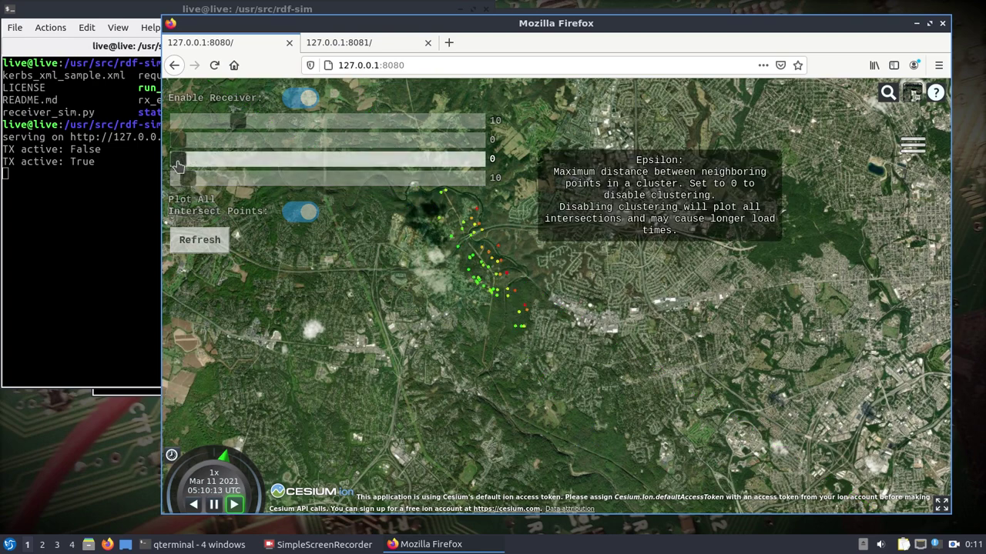
drag(185, 164, 189, 164)
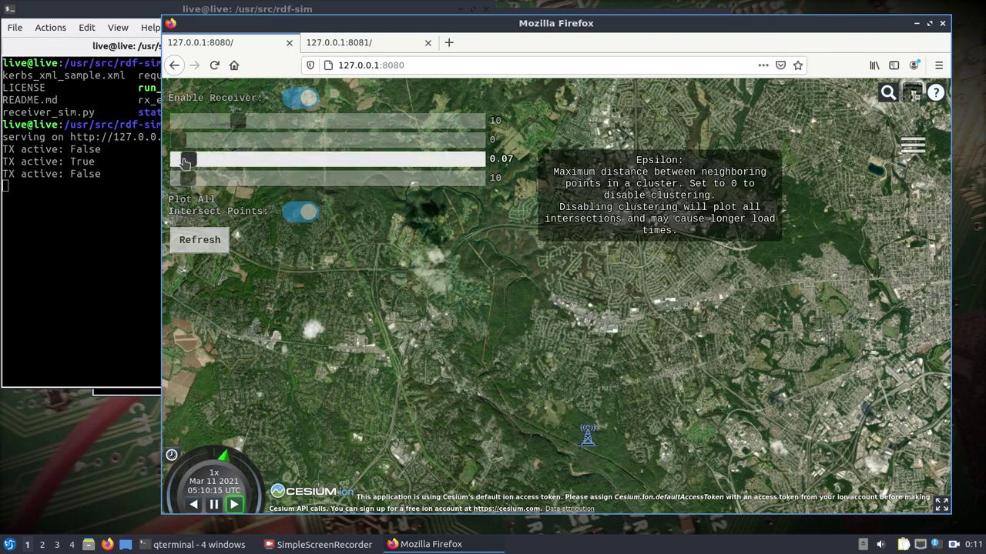
drag(188, 160, 173, 160)
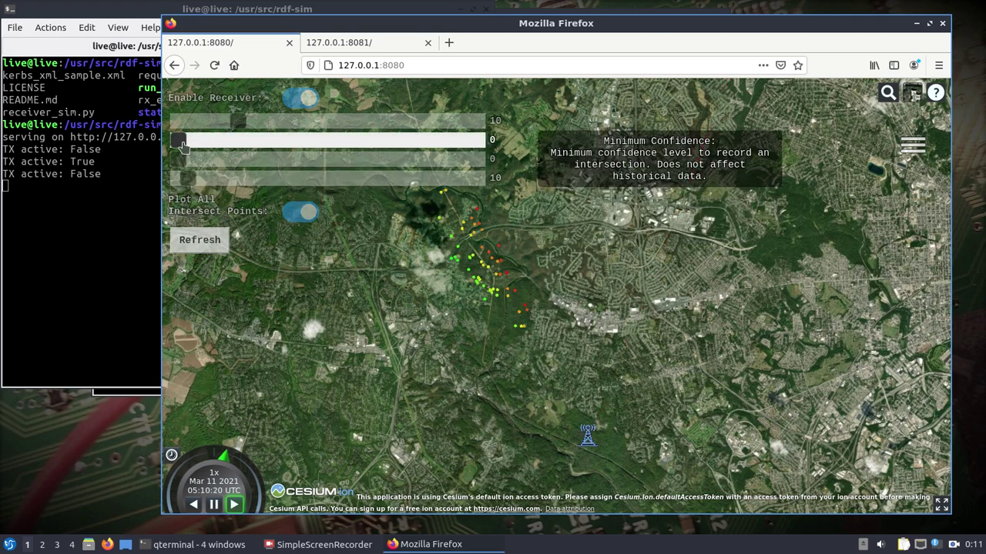
- Refresh the map so intersect points and bearing lines redraw with the new clustering settings
scroll(454, 266, down, 5)
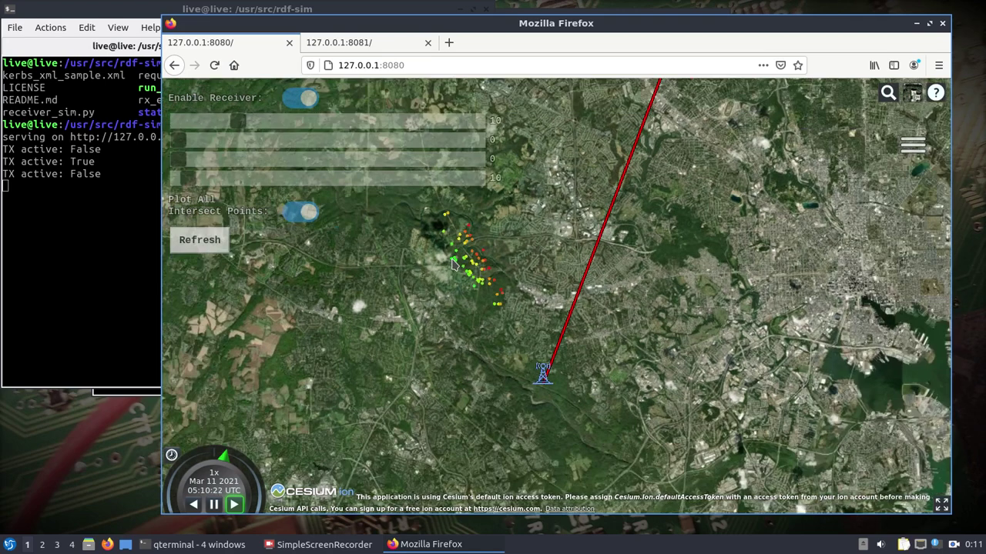
scroll(473, 277, up, 2)
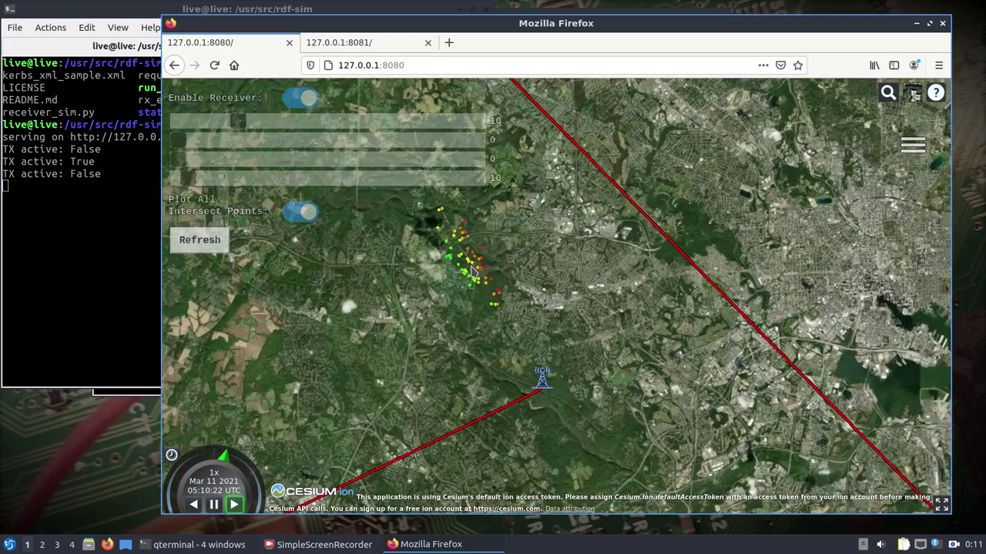
click(199, 240)
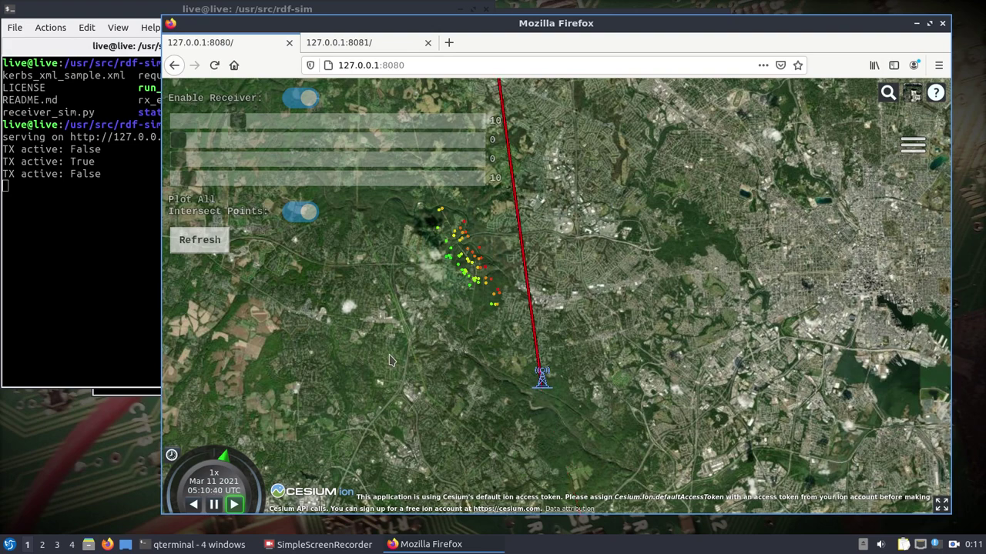
- Stop the running RDF simulator with Ctrl+C and list the rdf-sim folder with ls
click(67, 235)
key(ctrl+c)
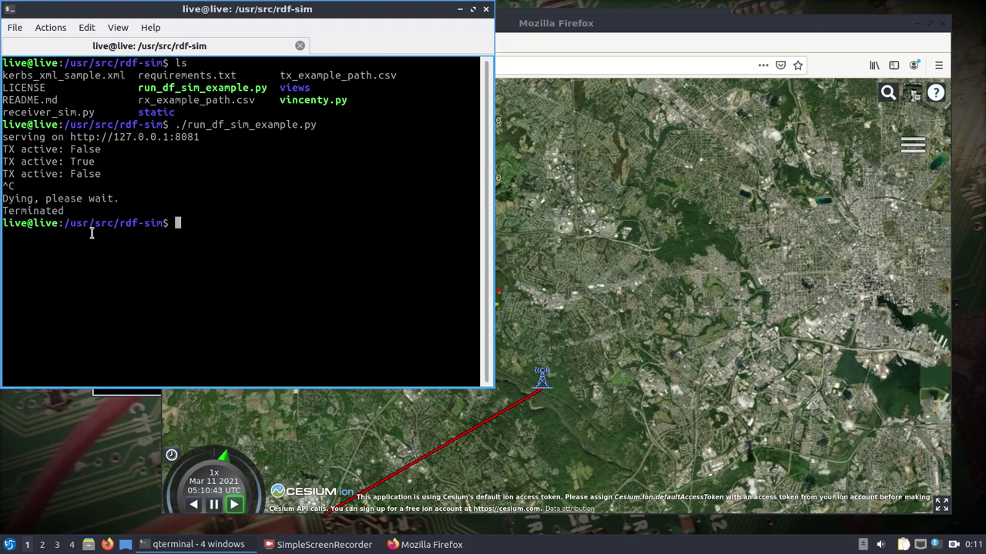
text(ls)
key(Return)
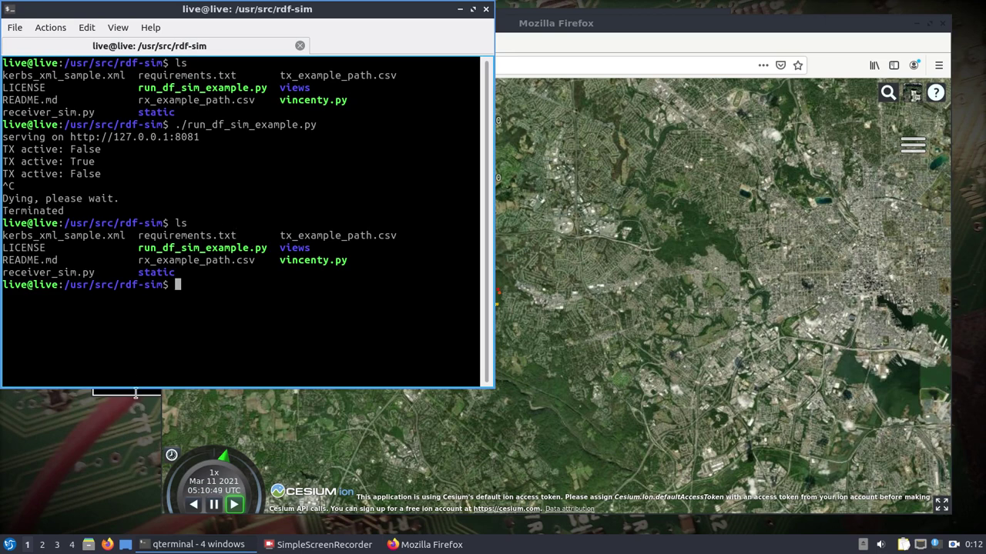
- Stop the DF-Aggregator server and list the files in /usr/src/df-aggregator
key(alt+Tab)
drag(231, 38, 239, 80)
key(ctrl+c)
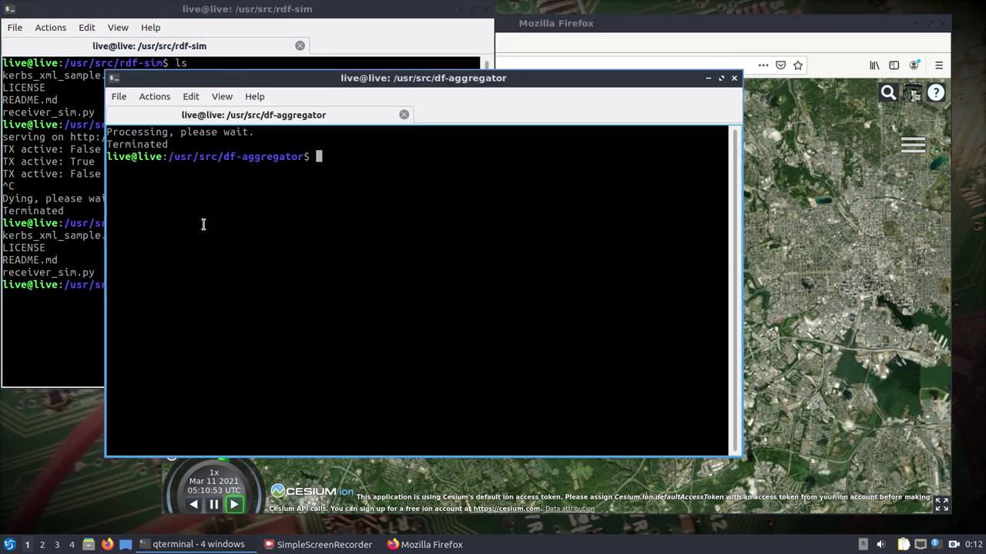
text(ls)
key(Return)
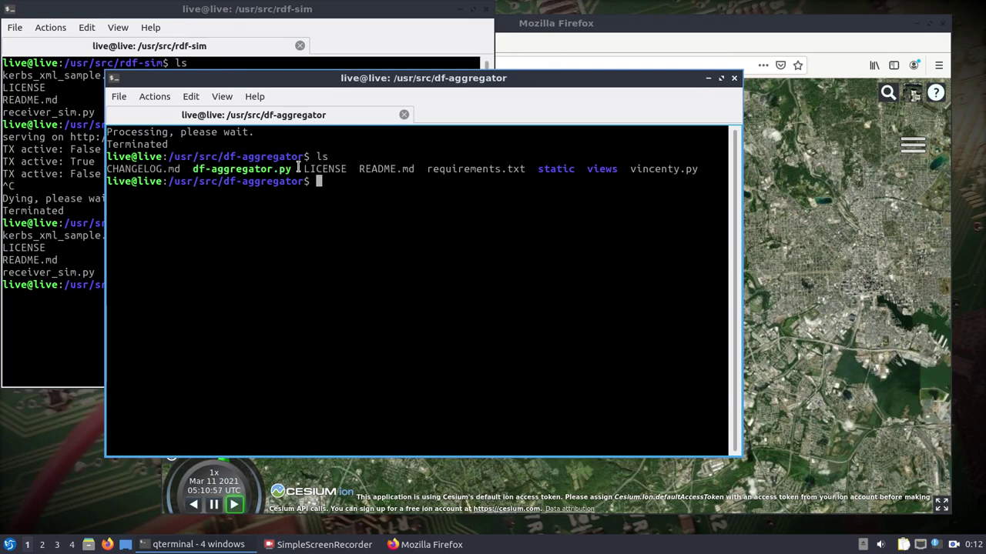
- Google 'df aggregator' in a new Firefox tab and open the ckoval7/df-aggregator GitHub result
click(606, 17)
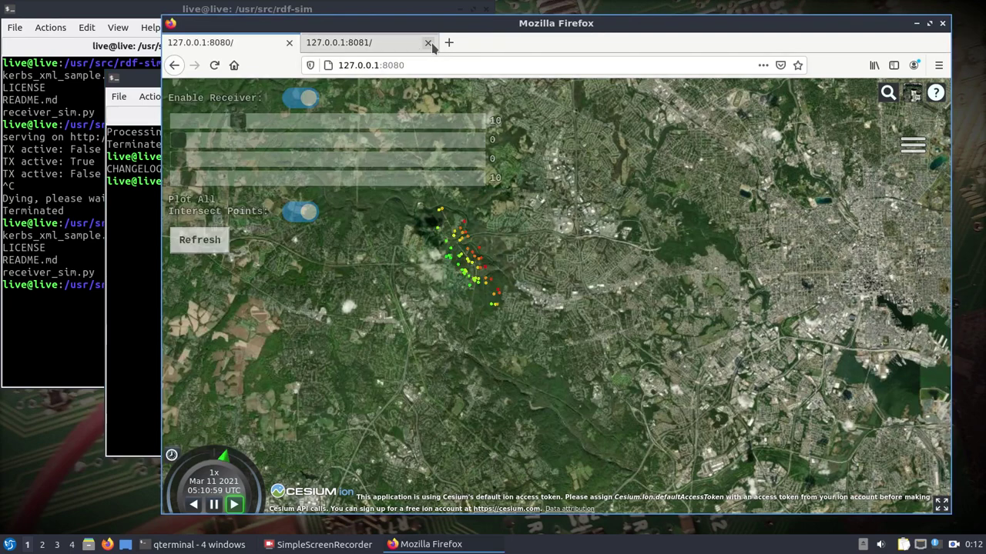
click(448, 43)
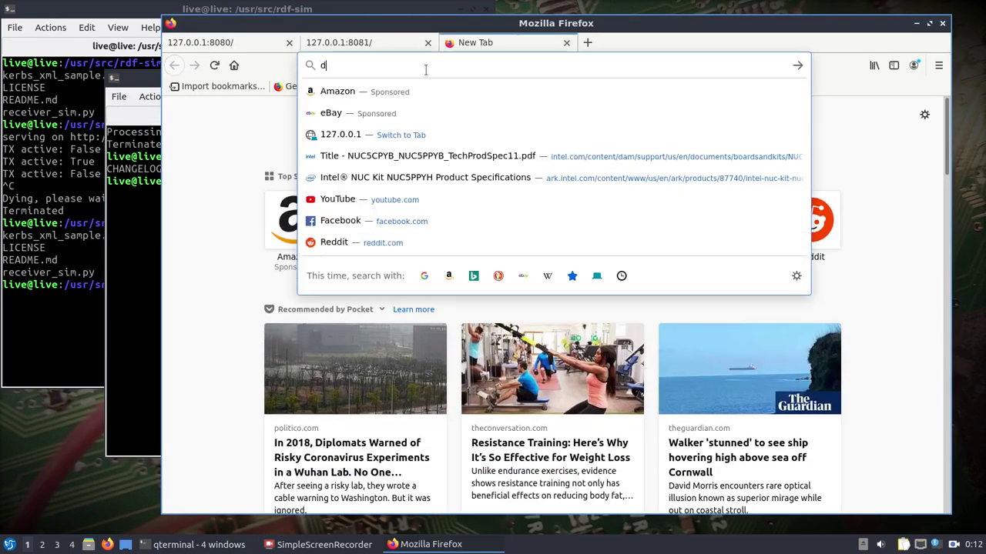
text(aggre)
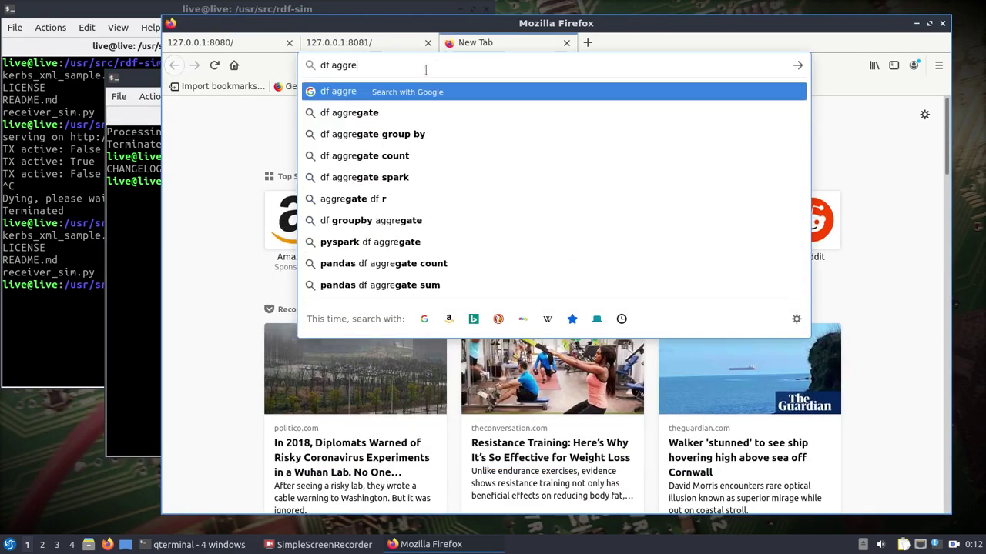
text(gator)
key(Return)
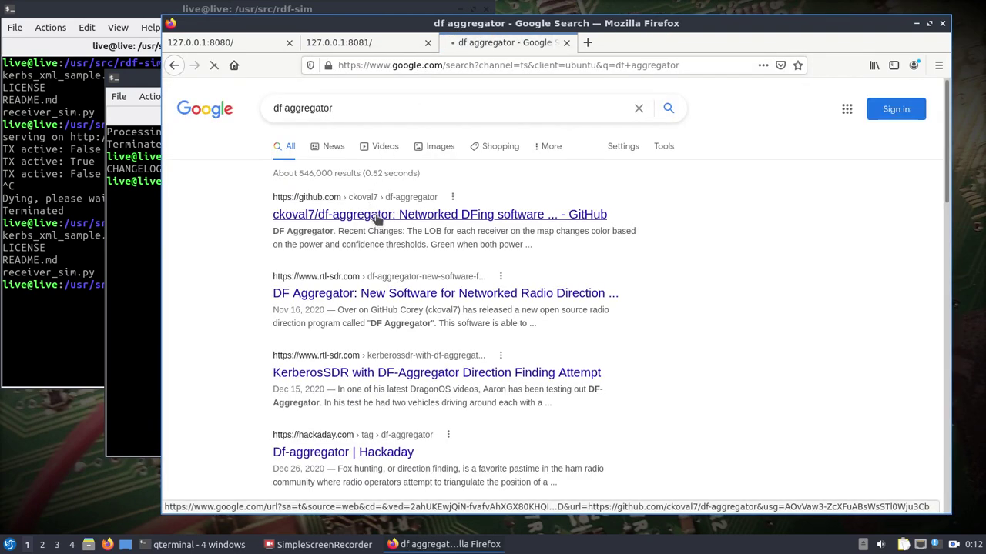
click(377, 220)
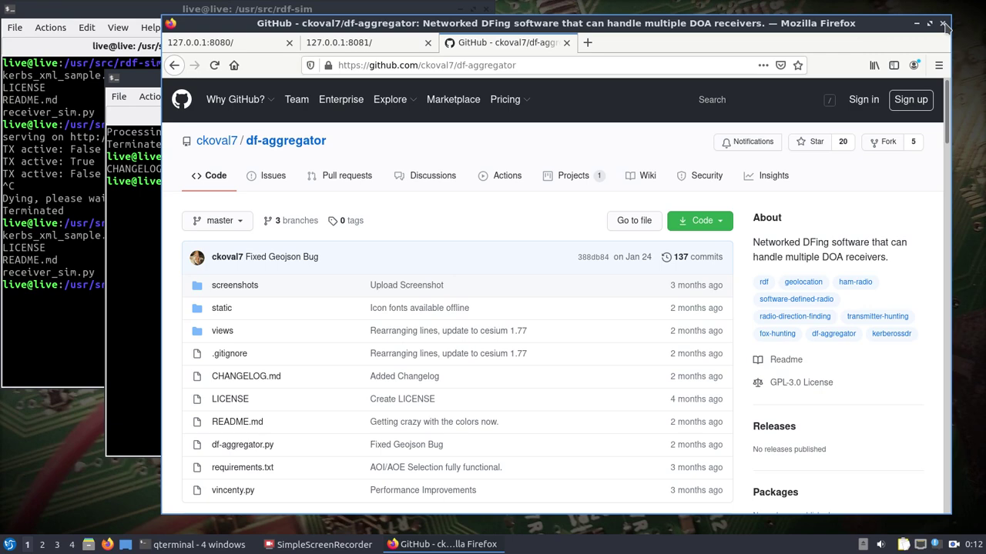
- Close Firefox with all its tabs and exit both the df-aggregator and rdf-sim terminals
click(943, 25)
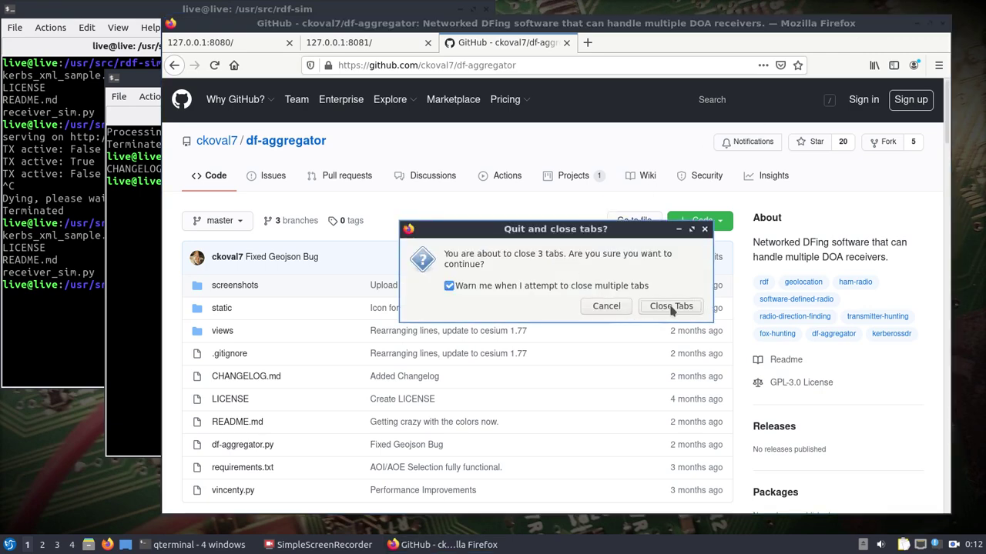
click(671, 306)
click(734, 78)
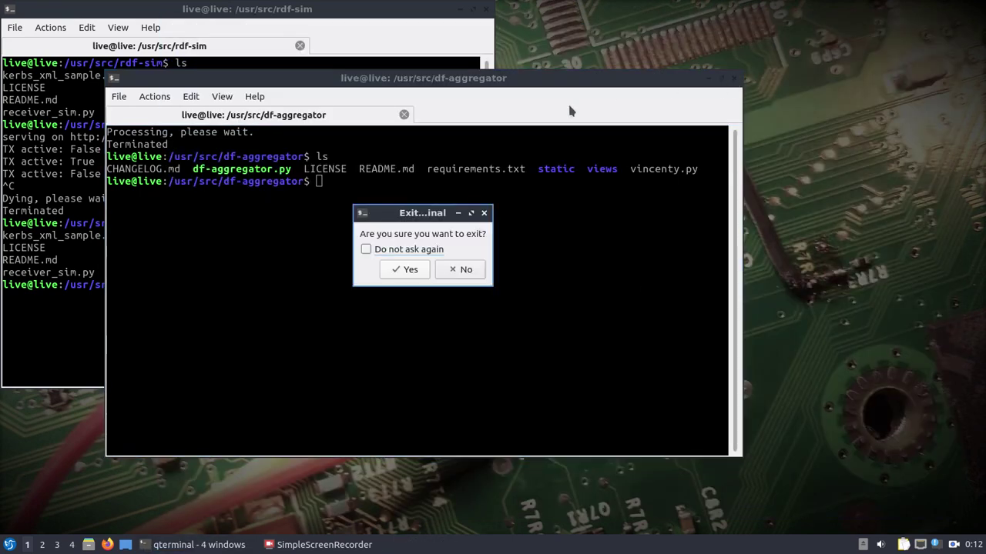
click(397, 280)
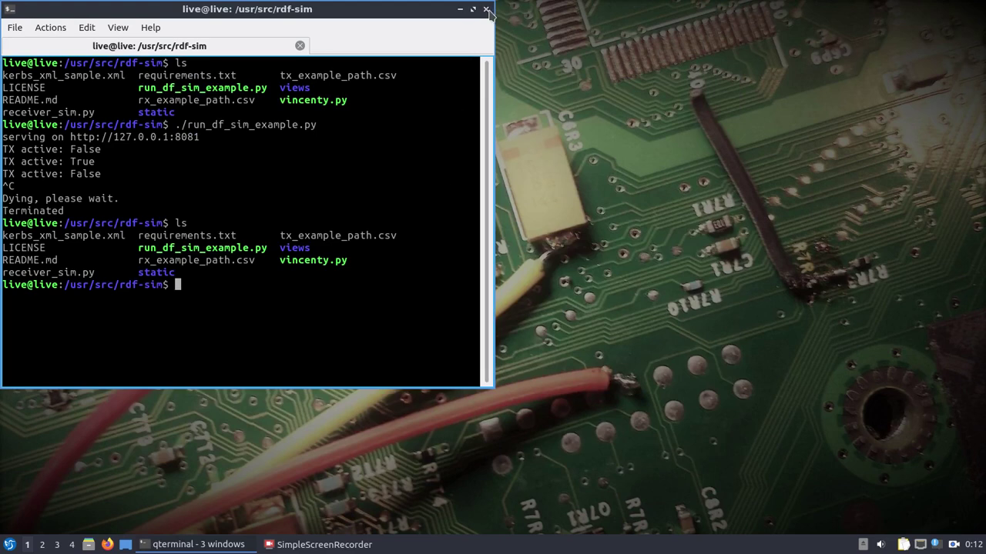
click(486, 10)
click(225, 203)
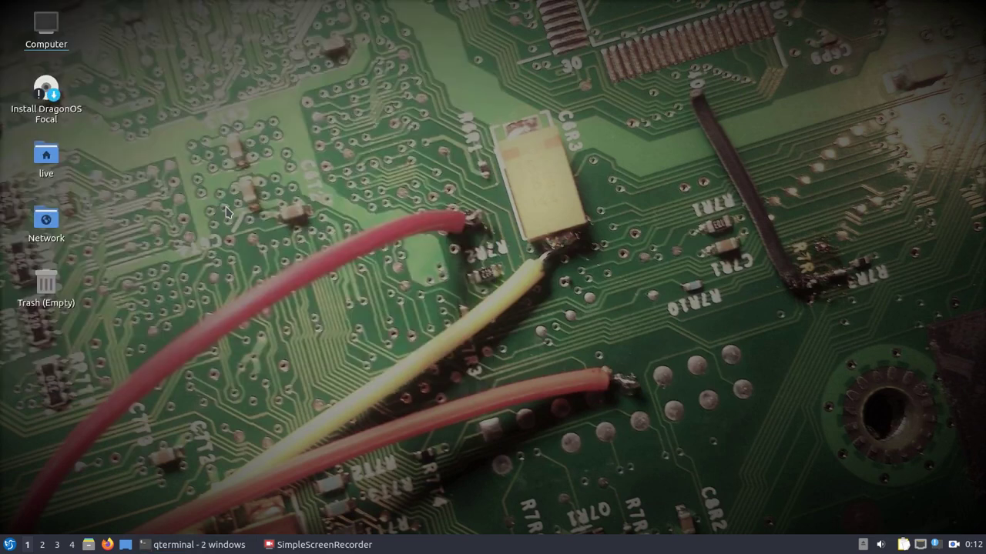
- Launch Gqrx from the application menu's Other category
click(9, 544)
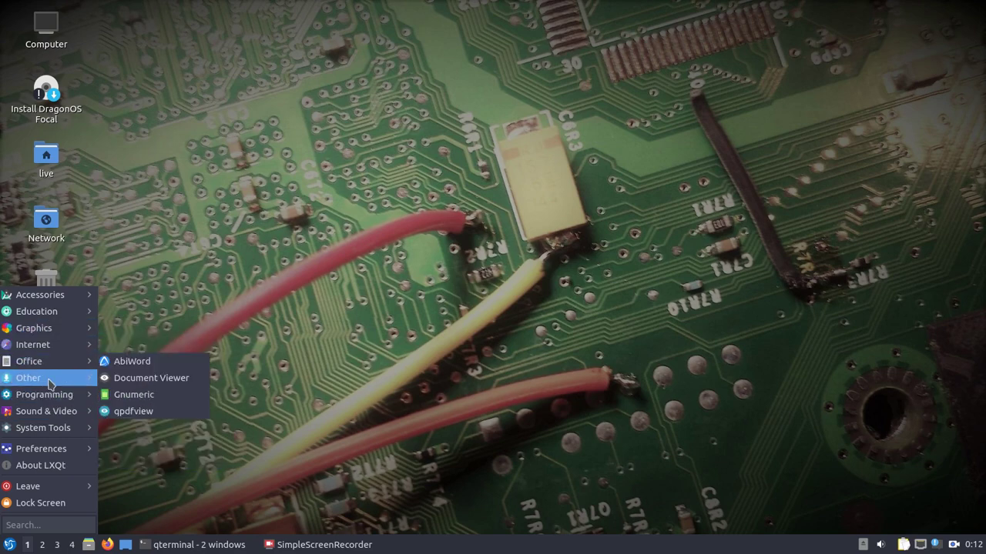
mouse_move(93, 384)
click(183, 182)
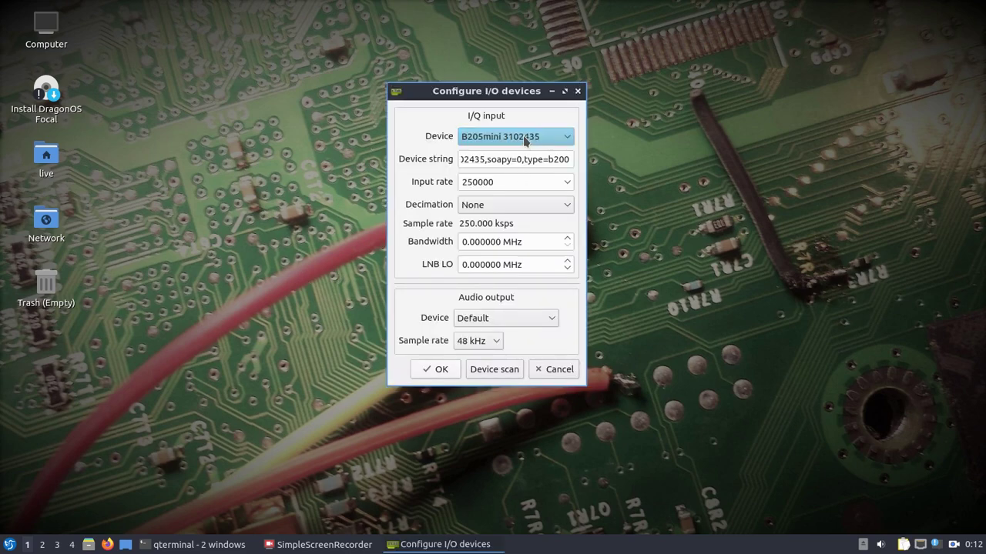
- Configure Gqrx to use the Ettus B200 (B205i) device at a 2000000 input rate and confirm
click(526, 139)
click(512, 181)
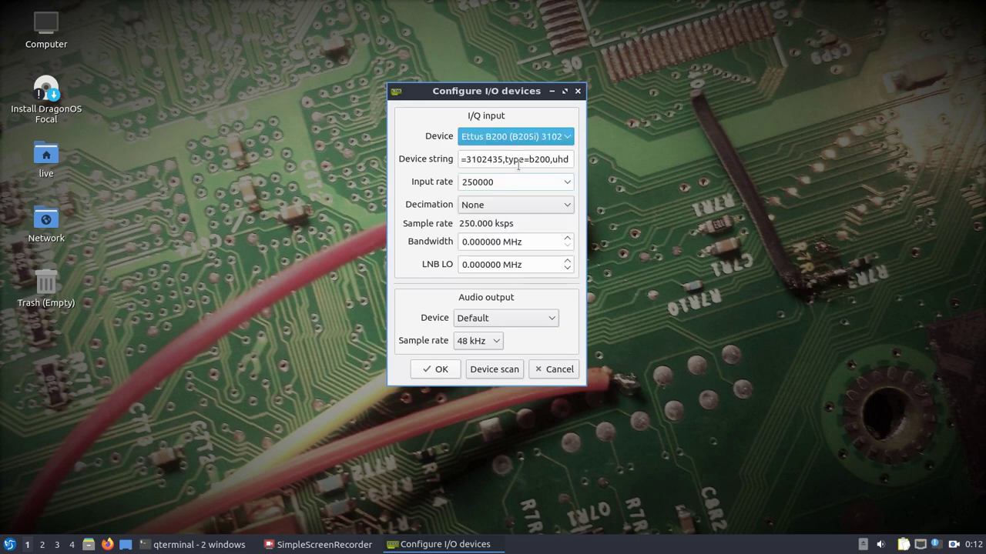
click(525, 137)
click(514, 156)
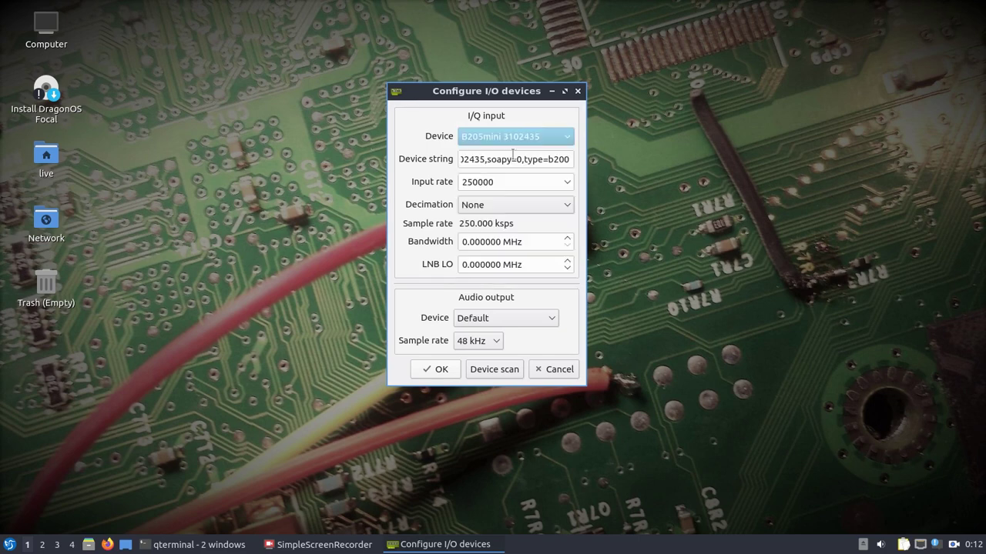
click(541, 139)
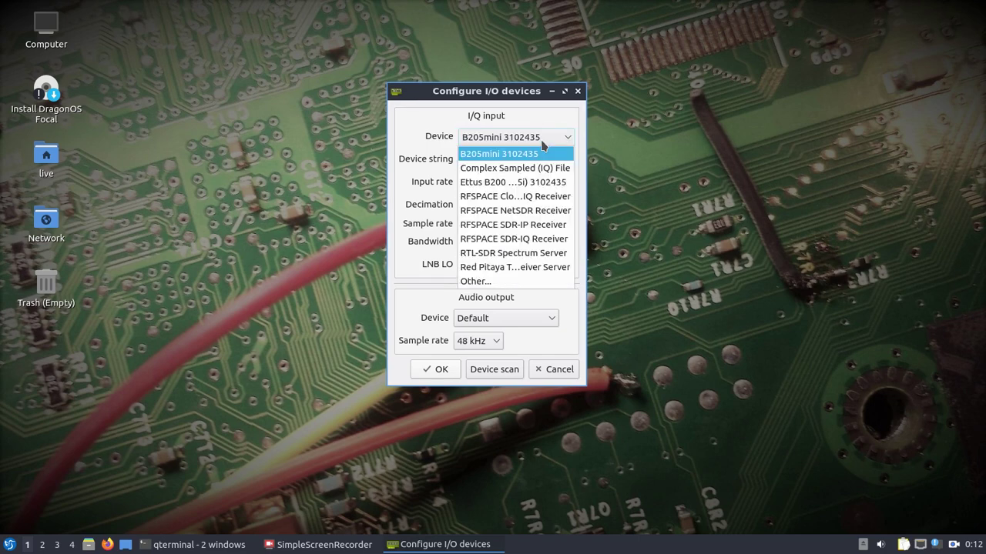
click(523, 182)
drag(535, 158, 422, 158)
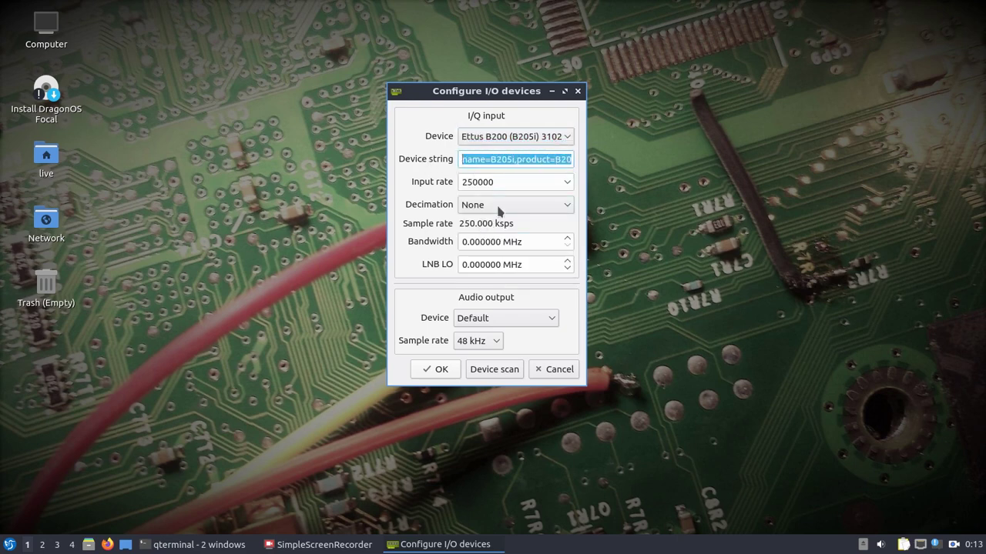
click(567, 185)
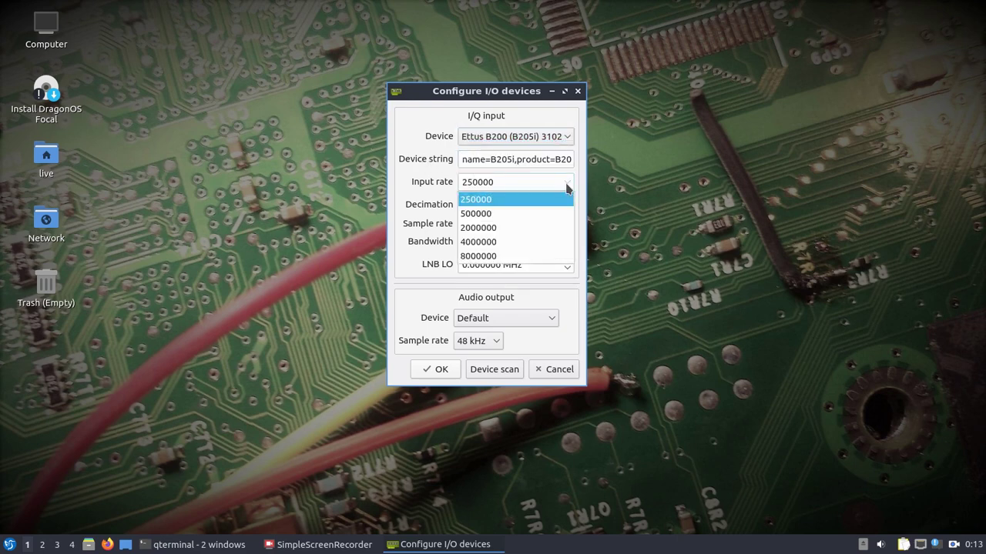
click(499, 227)
drag(465, 241, 462, 245)
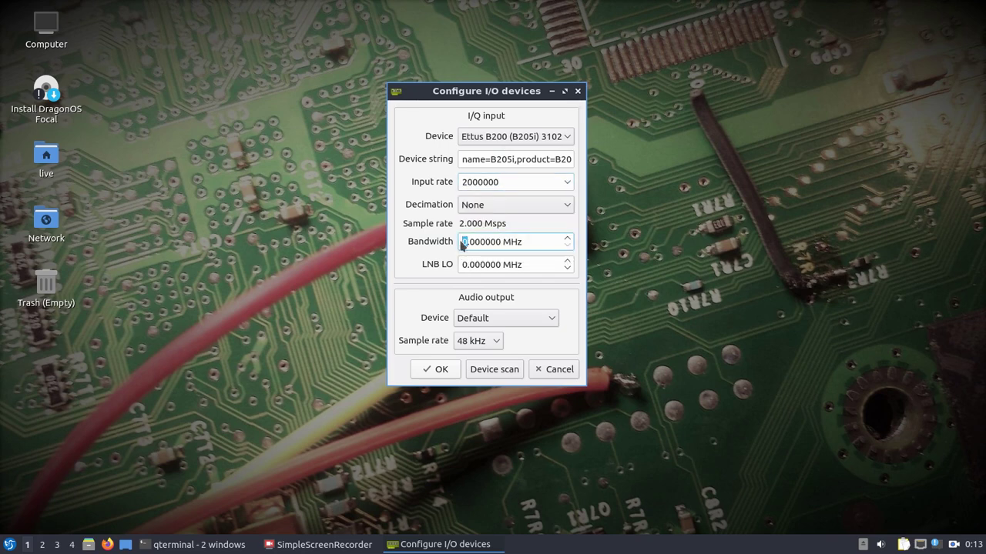
click(442, 371)
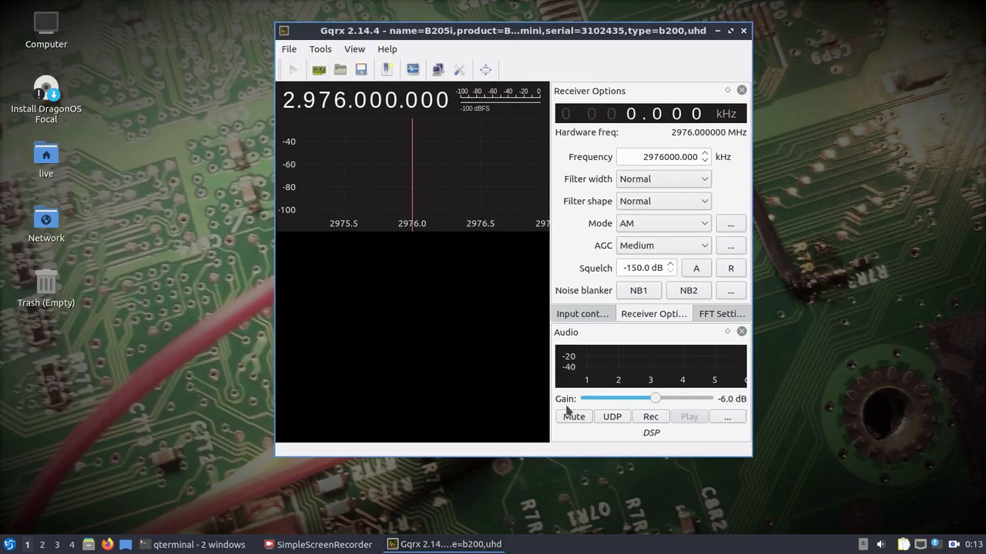
- Keep TX/RX as the antenna in Input controls and start DSP receiving
click(583, 314)
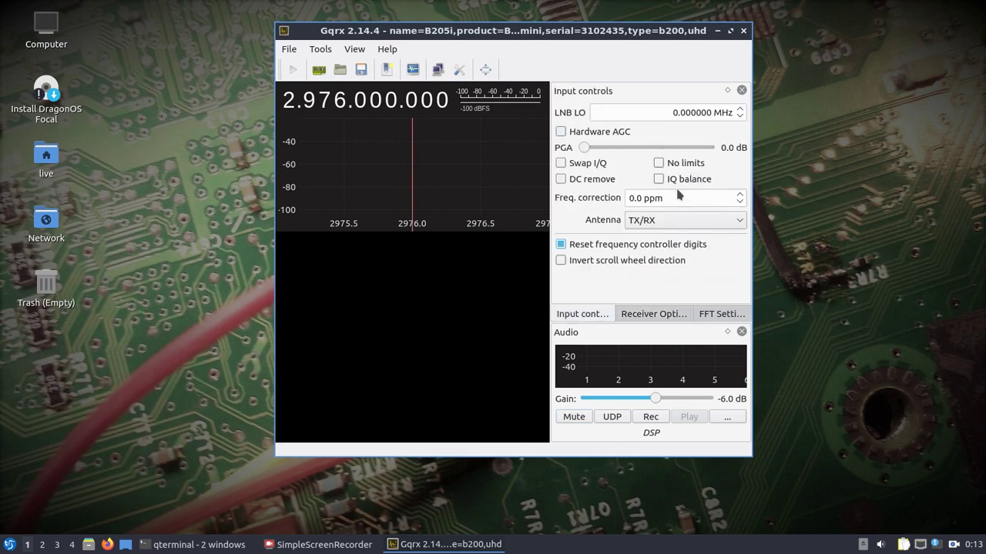
click(674, 223)
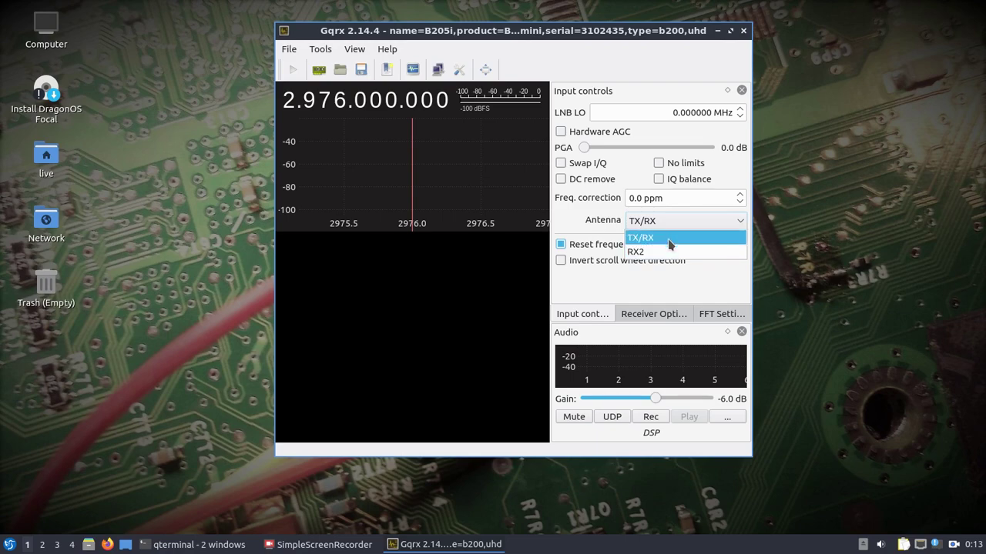
click(670, 237)
click(294, 70)
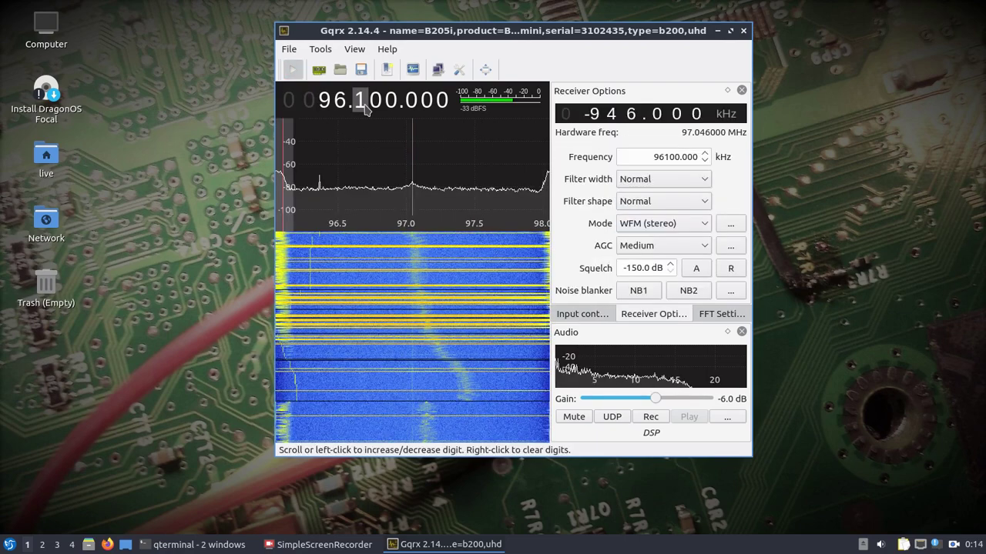
- Tune to the FM station peak at 98.085 MHz and turn the audio gain down to -27.2 dB
scroll(366, 110, up, 3)
scroll(366, 110, up, 4)
click(460, 191)
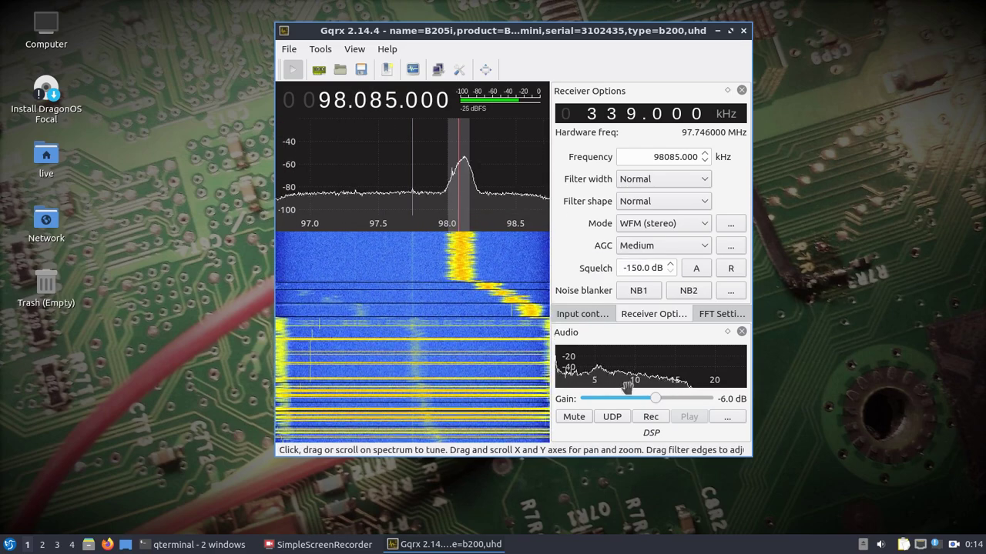
drag(655, 398, 635, 401)
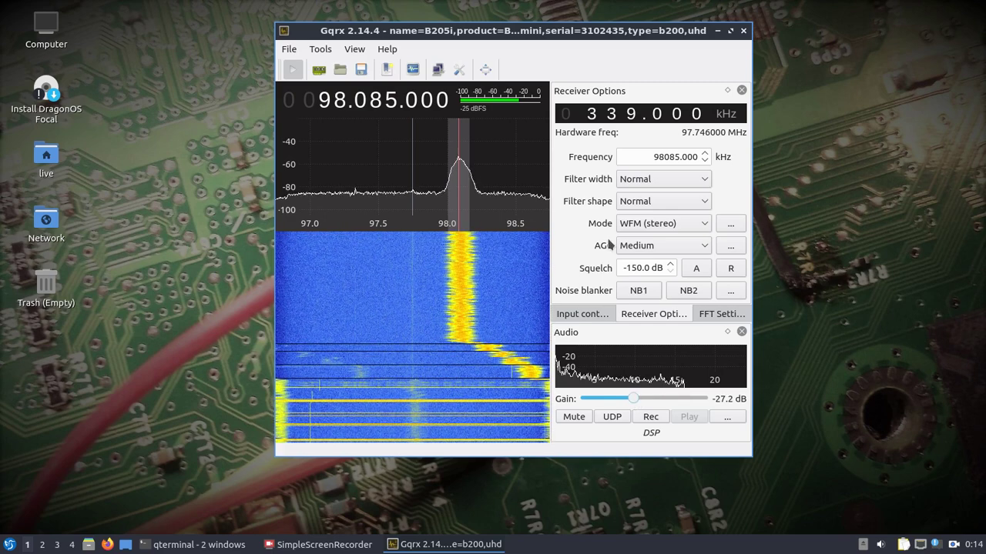
- Close Gqrx and raise the SimpleScreenRecorder window from the taskbar
click(744, 32)
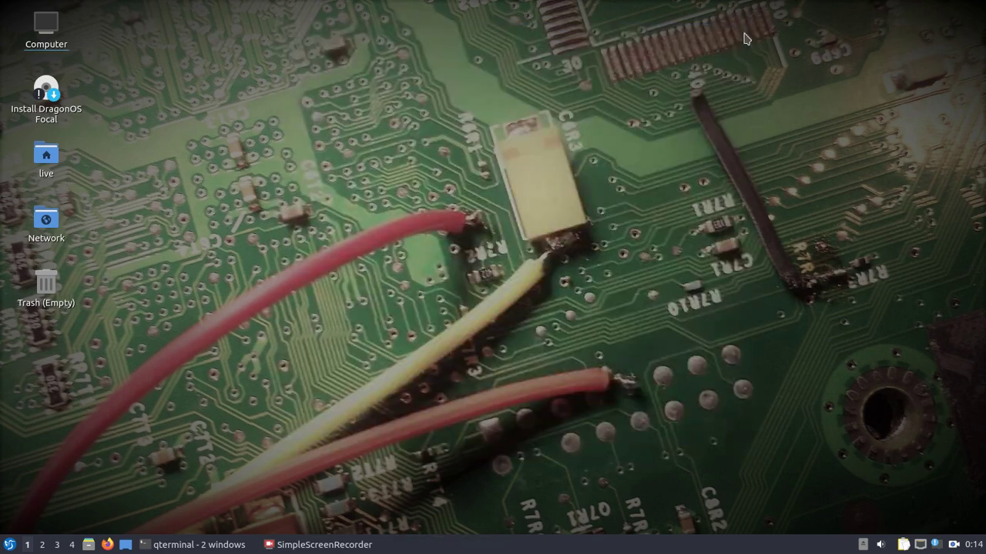
click(10, 545)
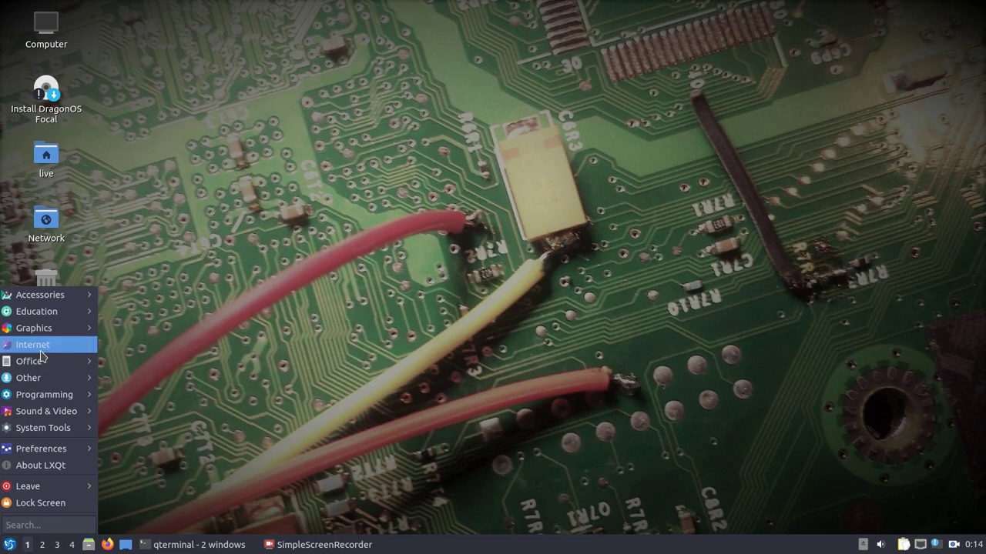
click(178, 455)
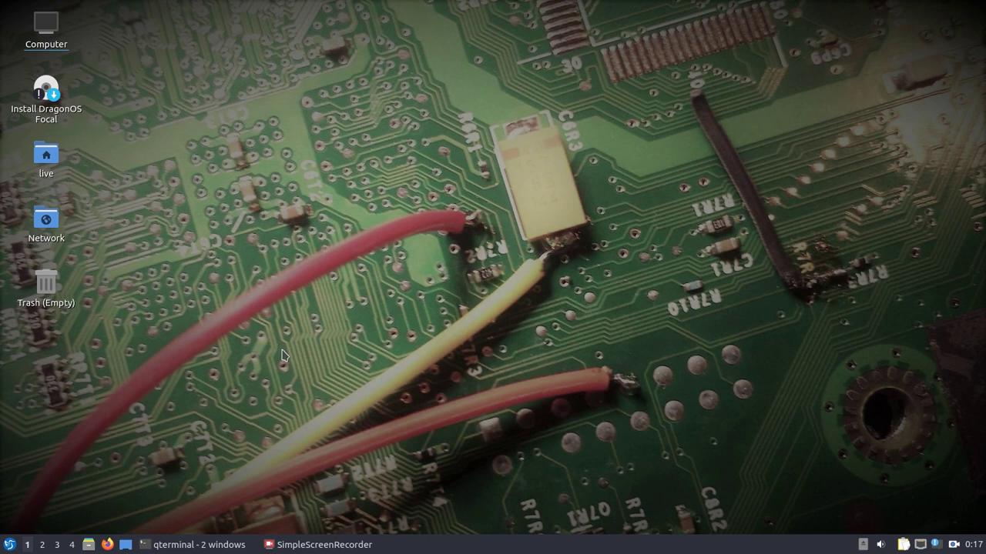
click(300, 543)
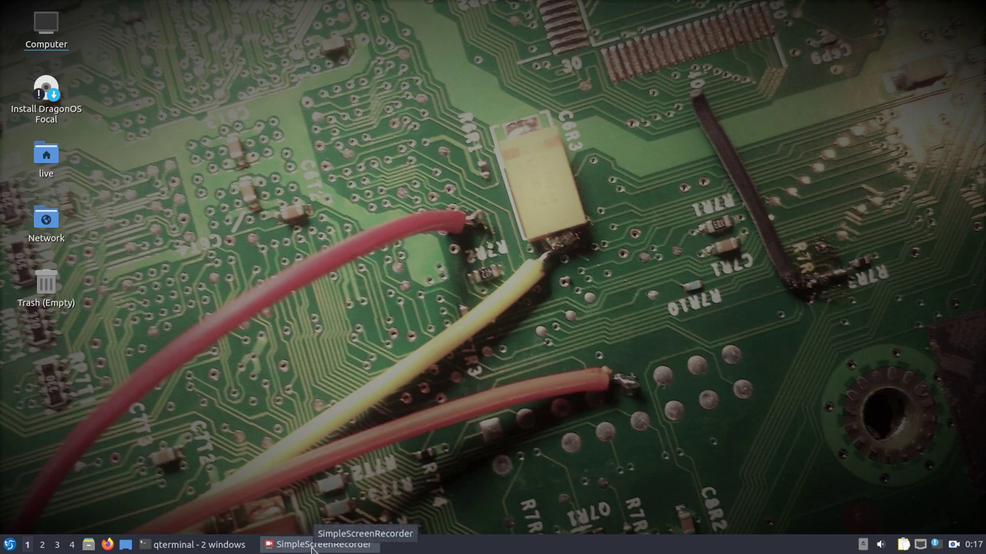
click(312, 545)
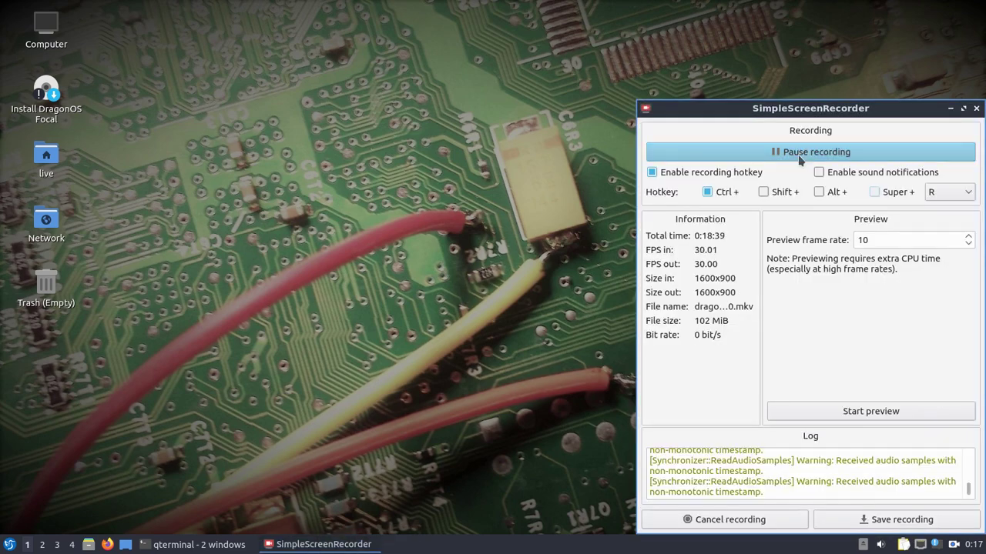